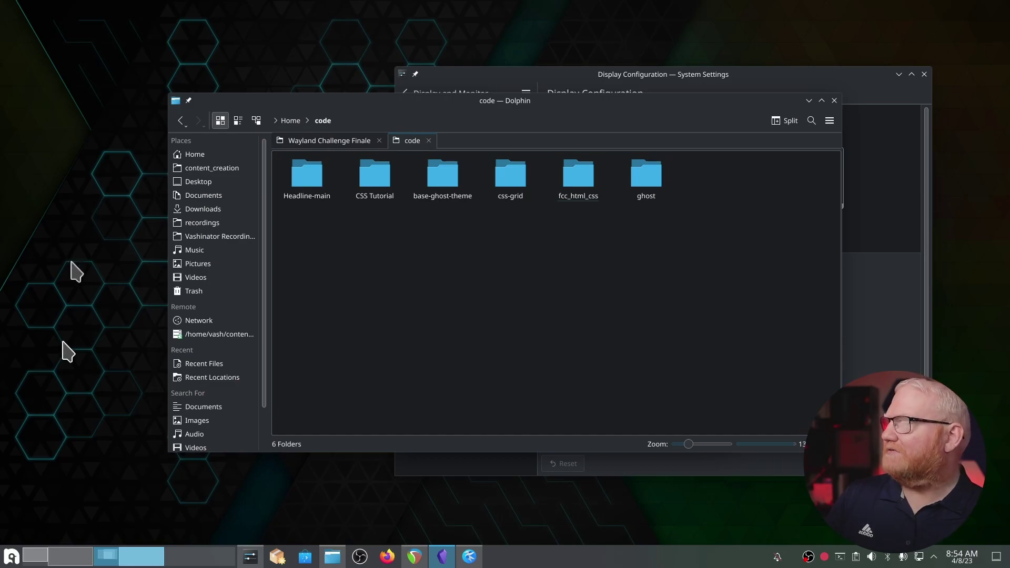
# Search 'info' to launch Info Center, then open a blank Kate window and move it aside.
pyautogui.press('super')
pyautogui.write('info')
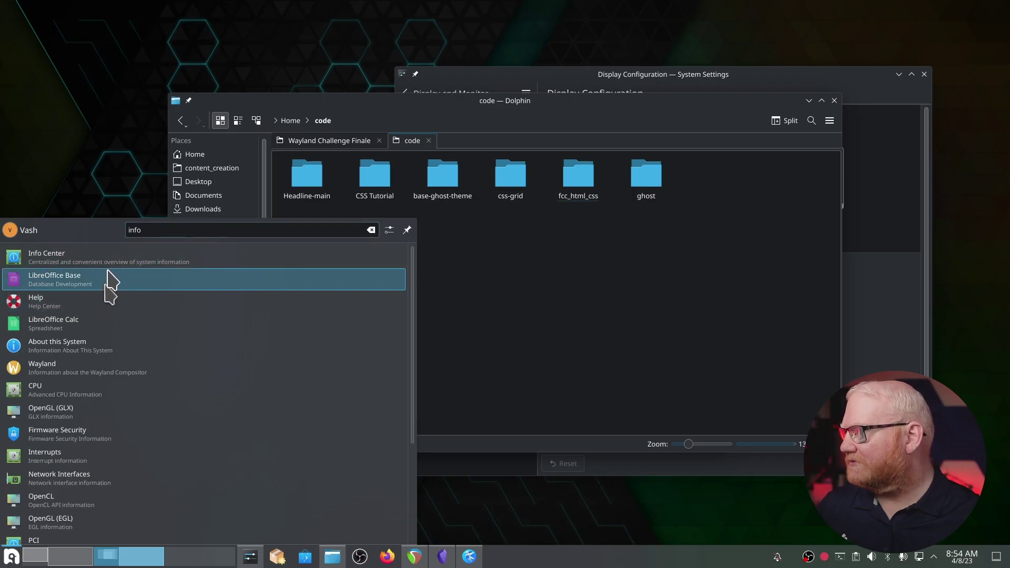
pyautogui.press('Return')
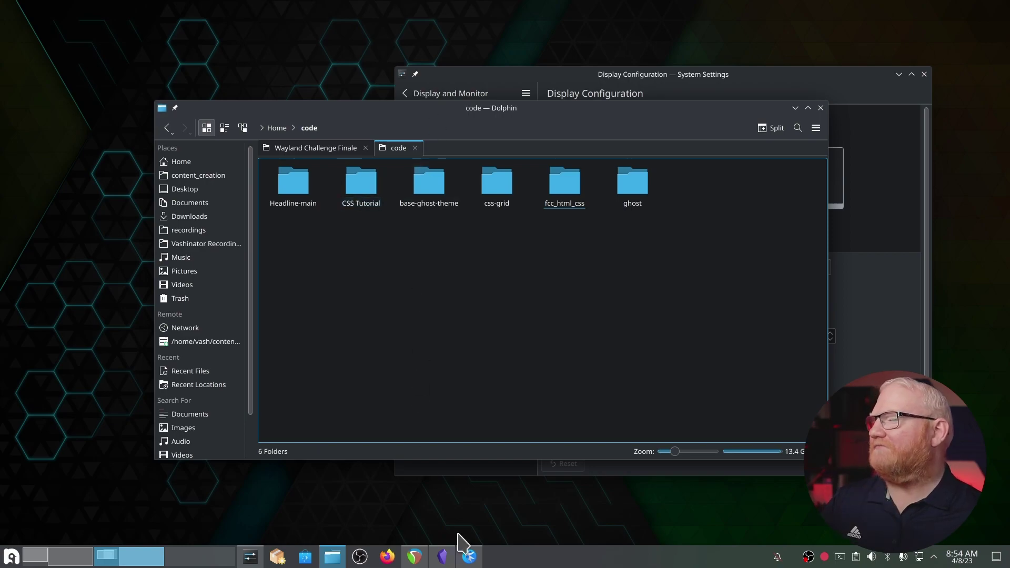
pyautogui.click(470, 556)
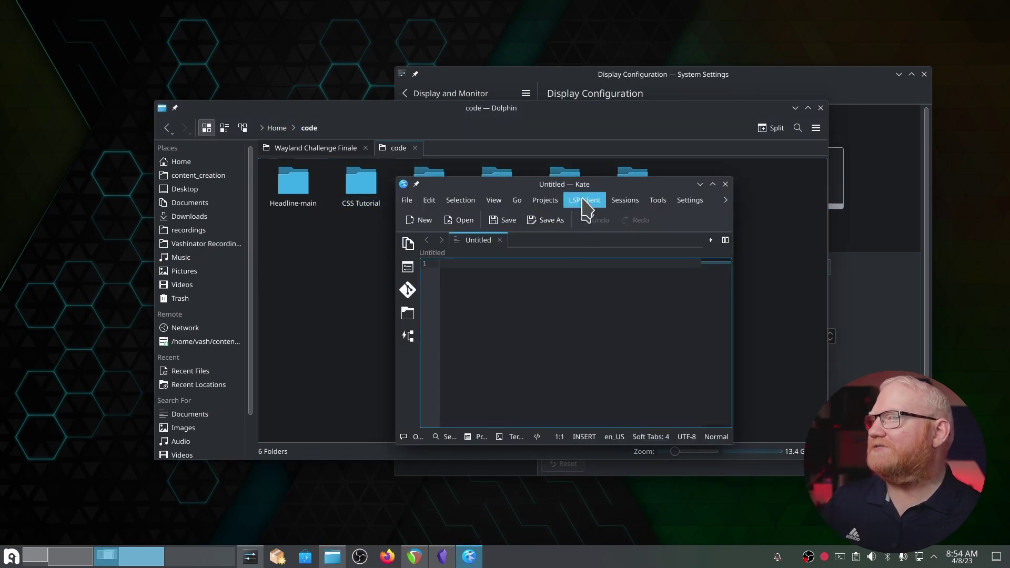
pyautogui.moveTo(584, 184); pyautogui.dragTo(432, 149)
# Raise System Settings, view Compositor and Night Color, then return to the full category list.
pyautogui.click(517, 75)
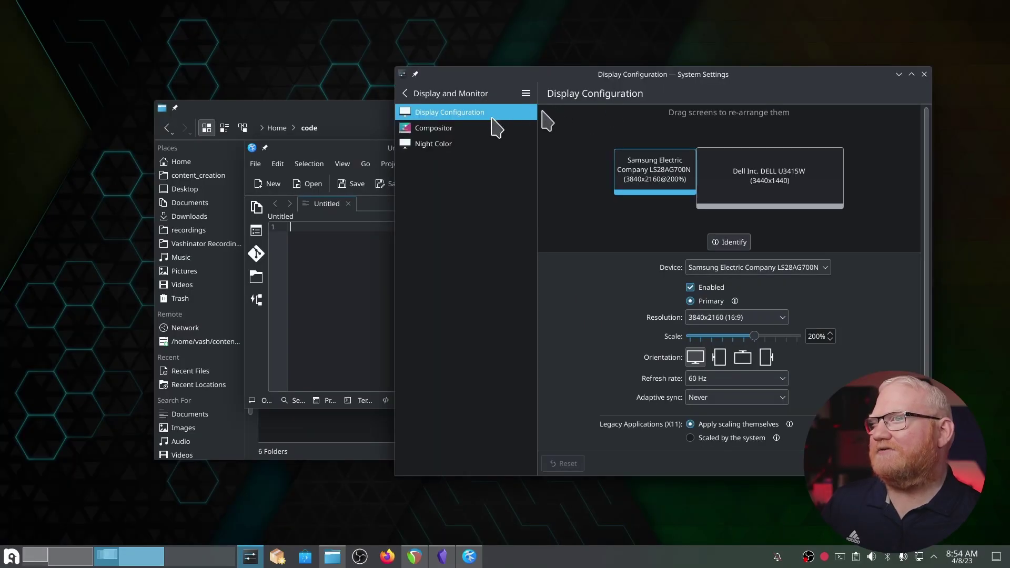
pyautogui.click(430, 129)
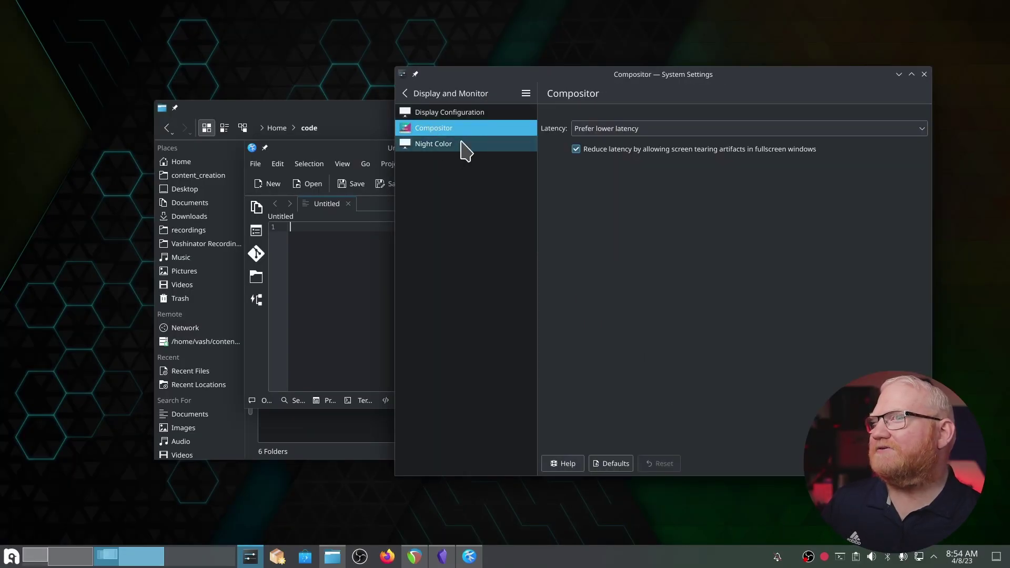
pyautogui.click(466, 147)
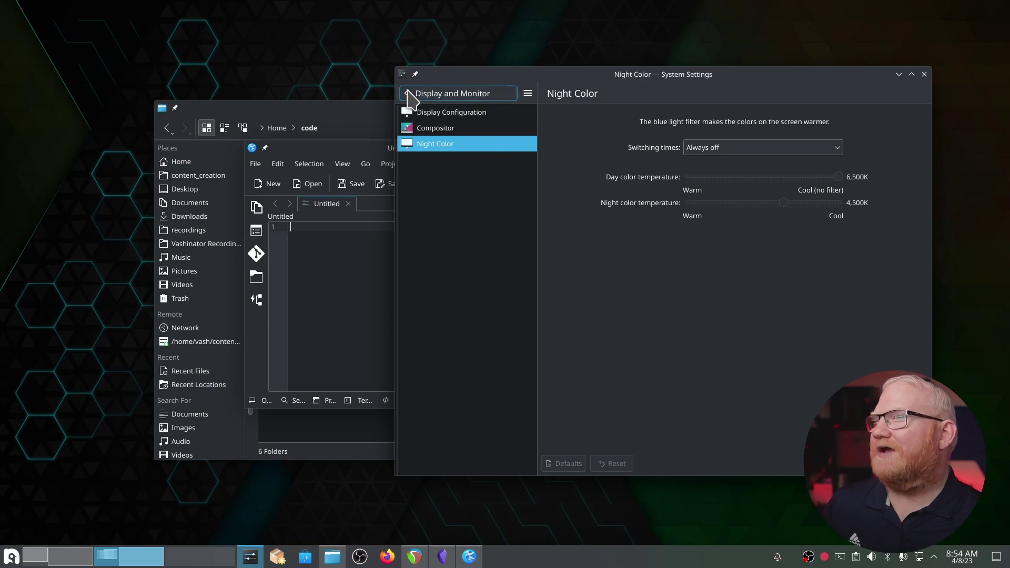
pyautogui.click(408, 95)
pyautogui.scroll(-2, 458, 226)
pyautogui.scroll(3, 457, 242)
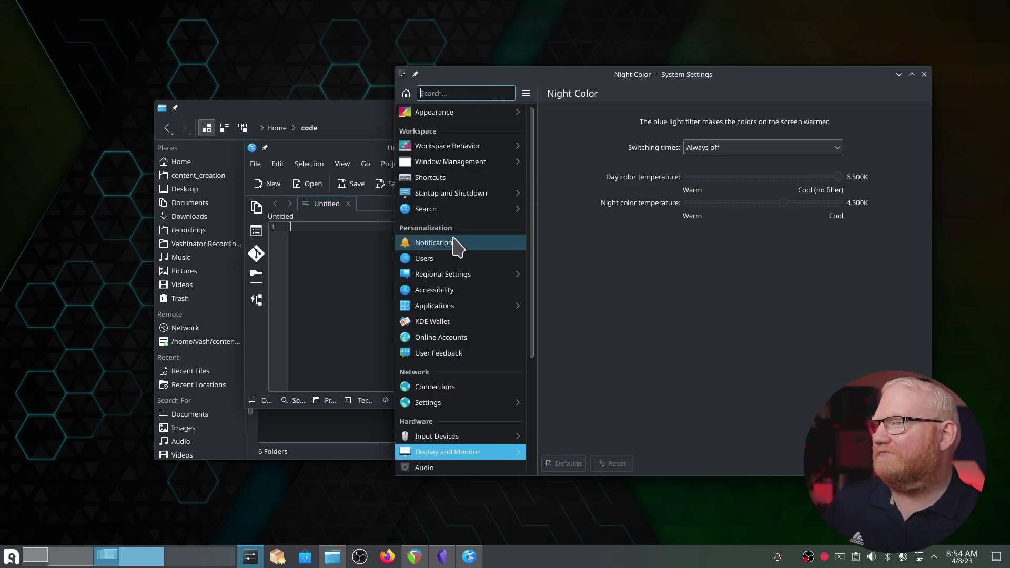
pyautogui.scroll(-5, 457, 246)
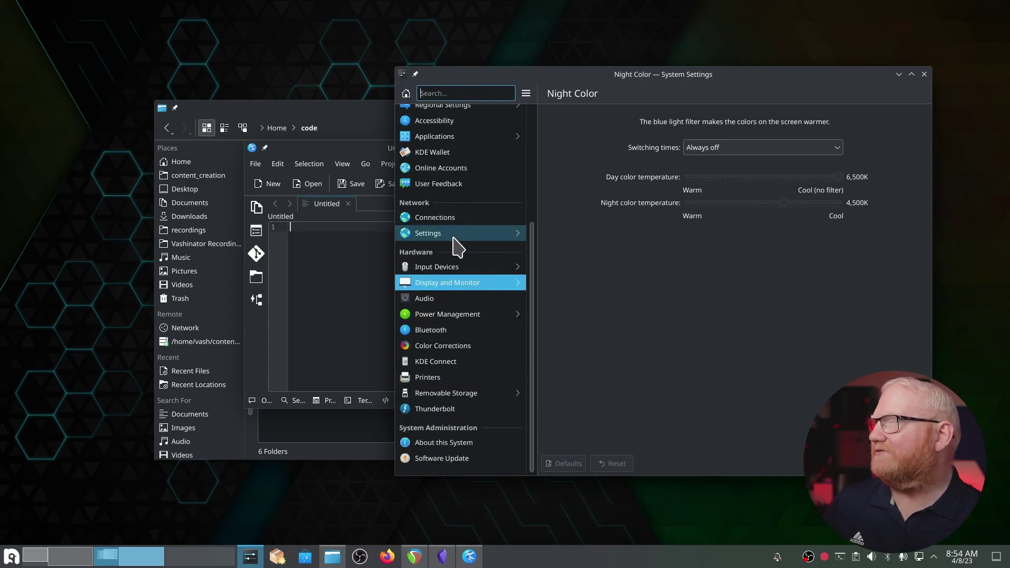
pyautogui.scroll(5, 458, 245)
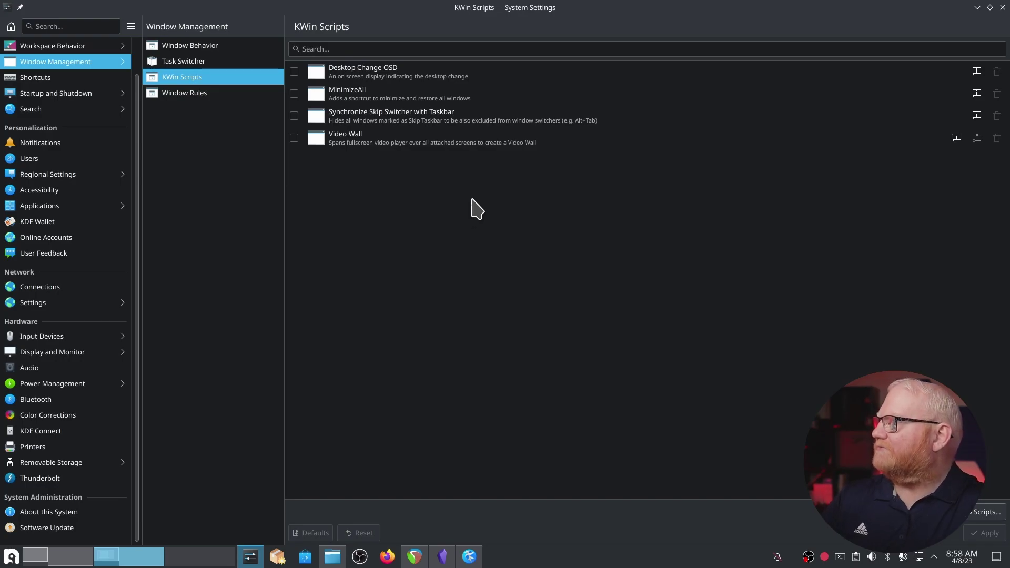
# Open a Konsole terminal with Ctrl+Alt+T and maximize it.
pyautogui.hotkey('ctrl', 'alt', 't')
pyautogui.doubleClick(545, 51)
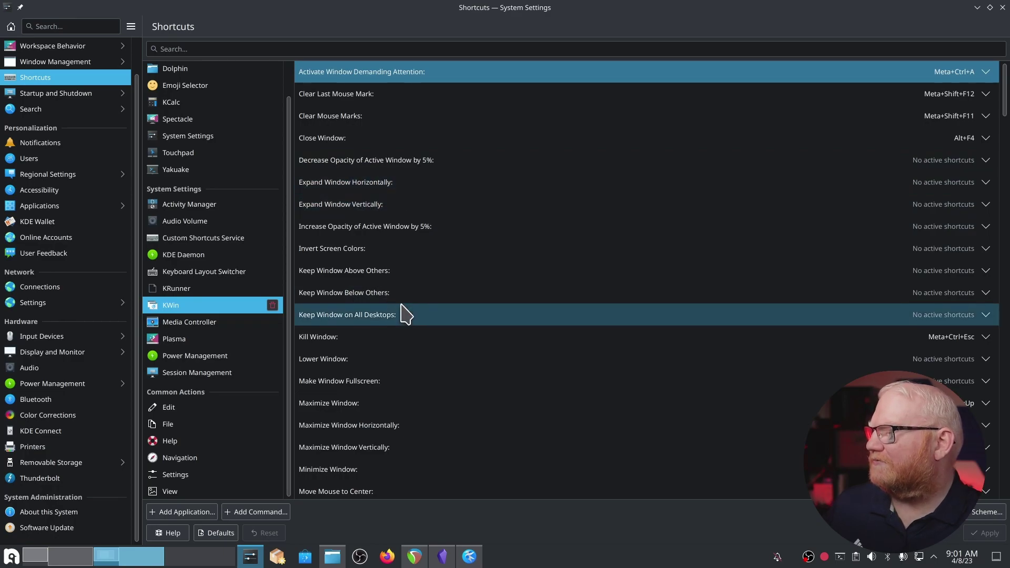
pyautogui.scroll(-3, 409, 273)
pyautogui.scroll(-4, 410, 272)
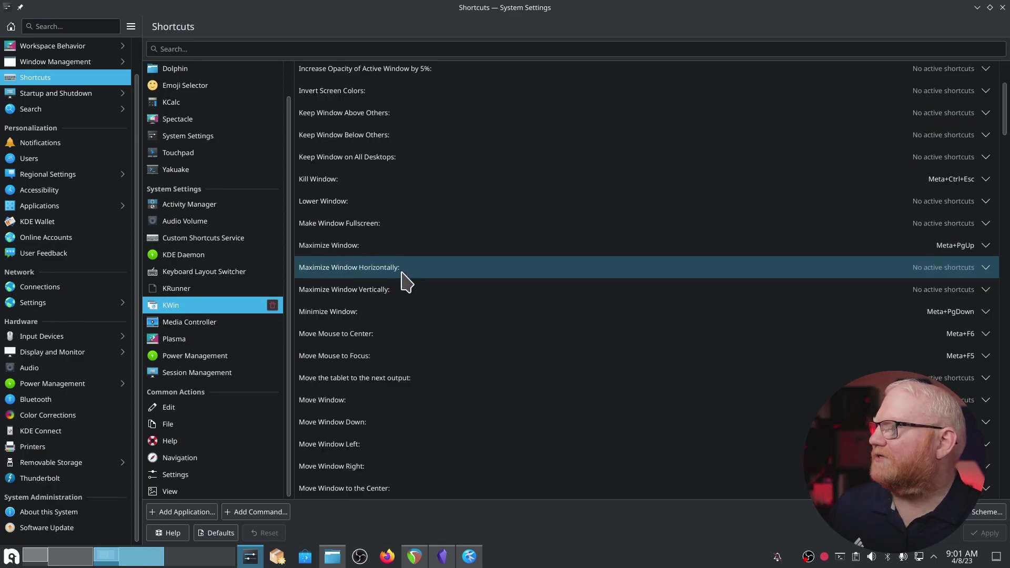
pyautogui.scroll(-3, 407, 282)
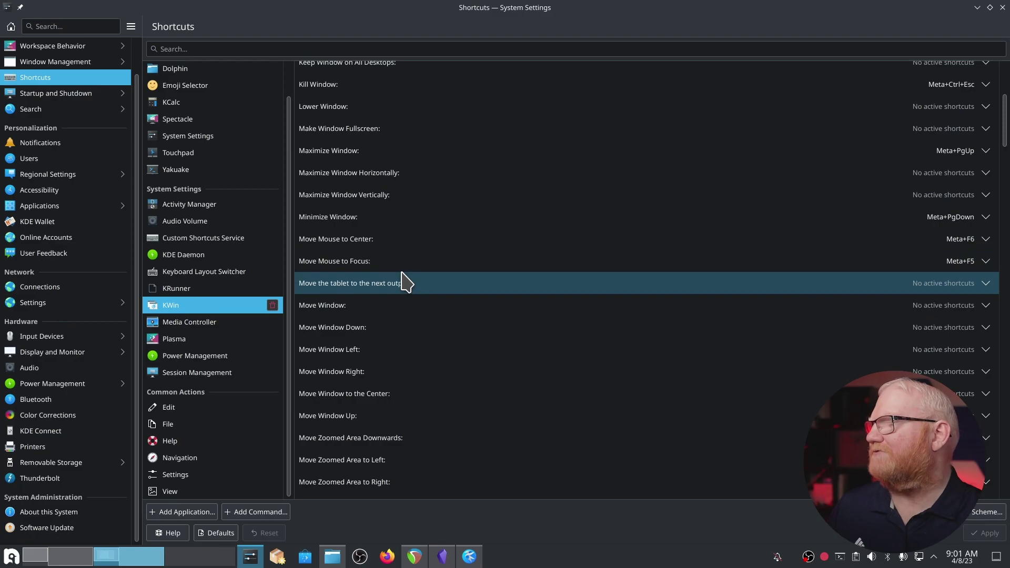
pyautogui.scroll(-1, 408, 278)
pyautogui.scroll(-4, 405, 294)
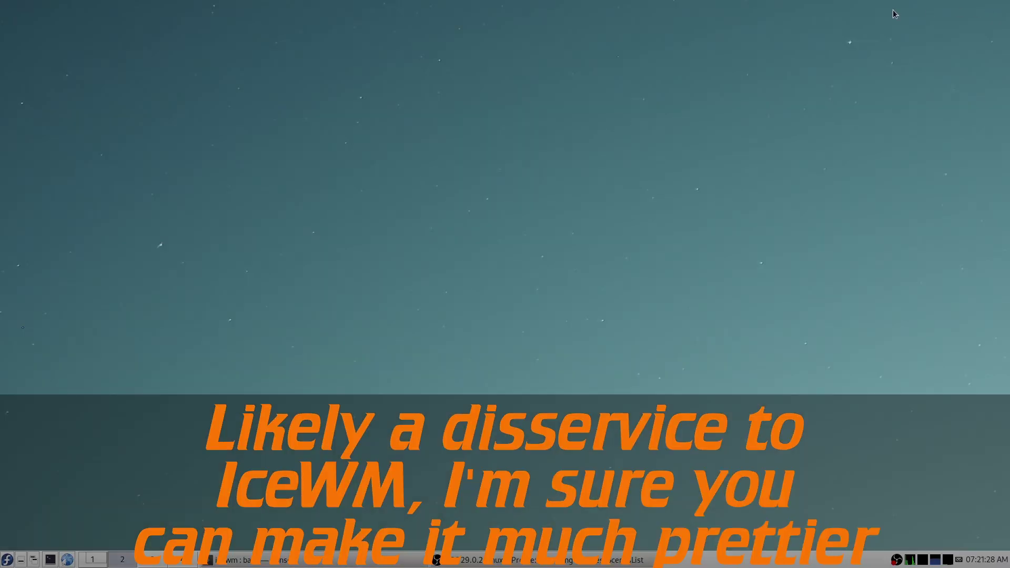
# Launch an xterm from the desktop's root menu, close it, and reopen the root menu.
pyautogui.rightClick(218, 253)
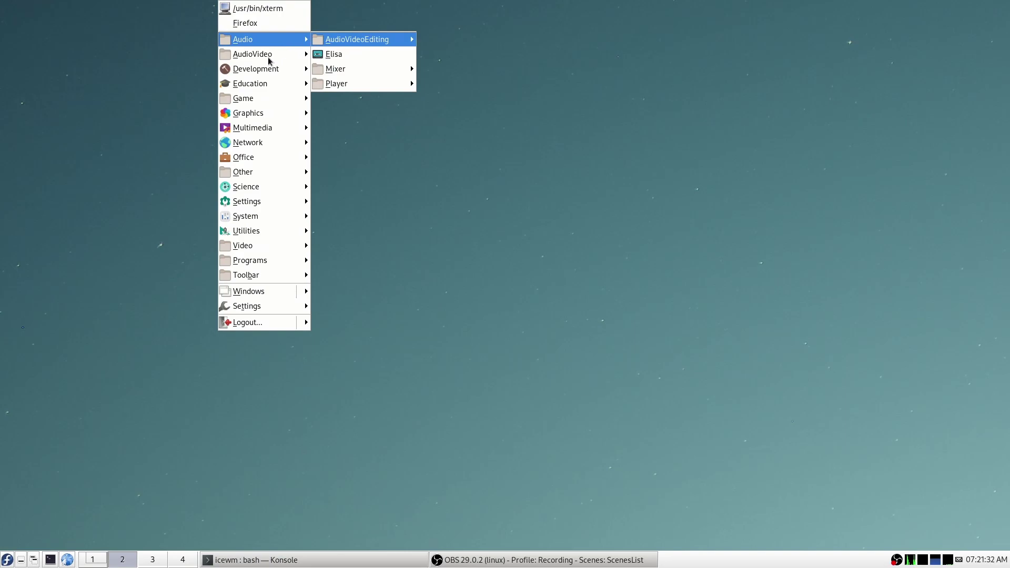
pyautogui.moveTo(273, 55)
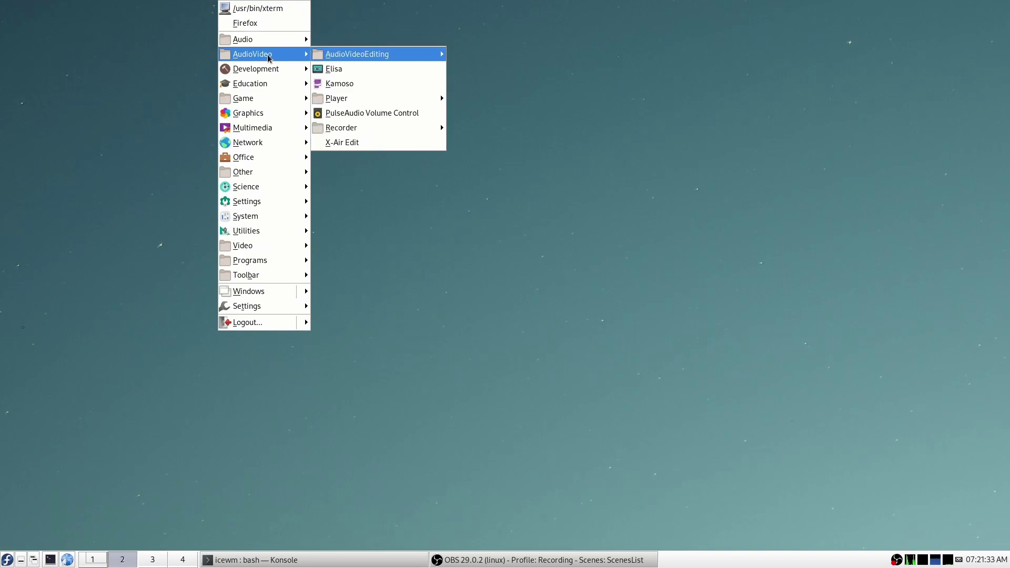
pyautogui.click(277, 10)
pyautogui.click(259, 6)
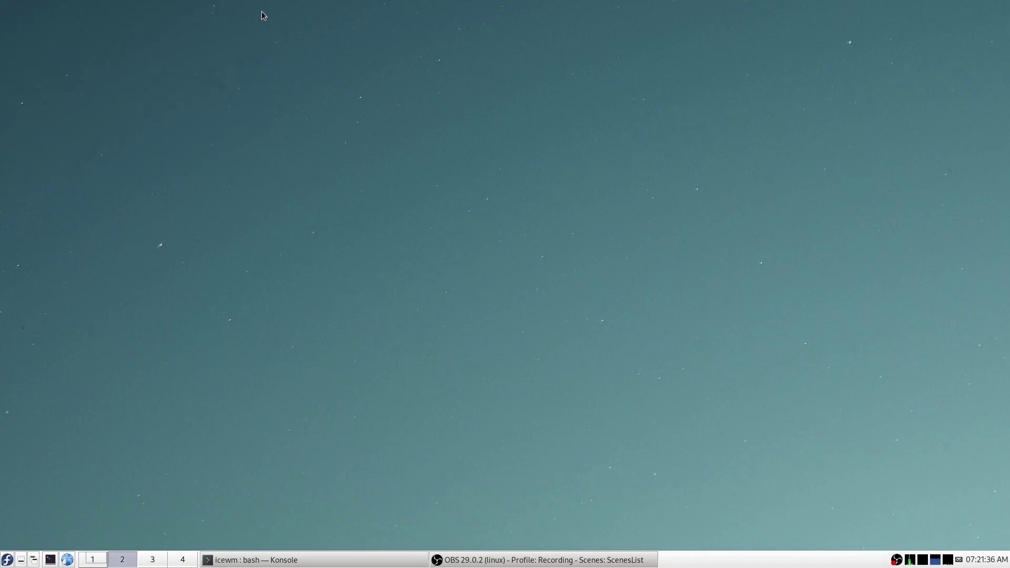
pyautogui.rightClick(260, 79)
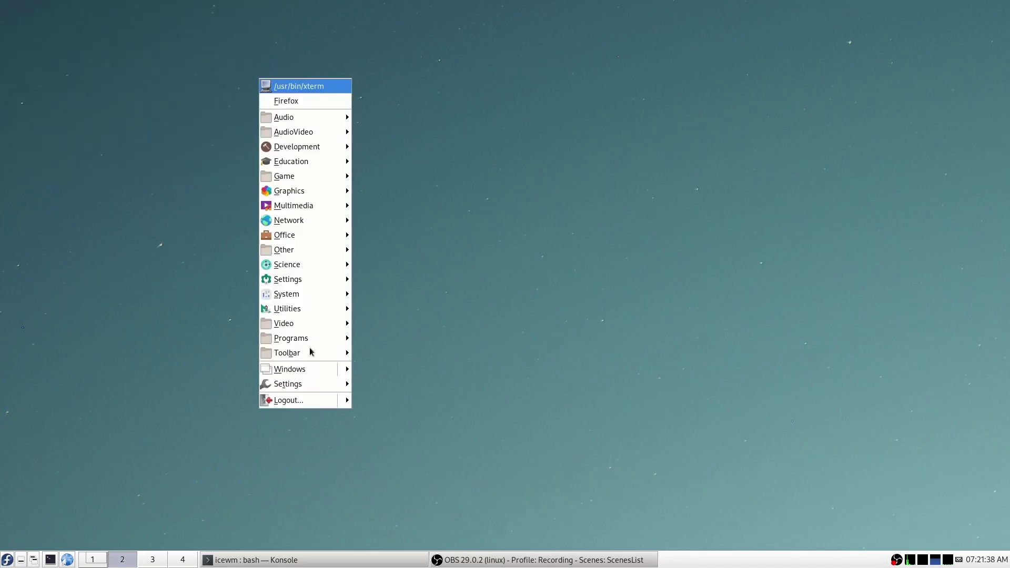
# Open and dismiss the start menu, then switch to Konsole from the taskbar window list.
pyautogui.click(6, 559)
pyautogui.press('Down')
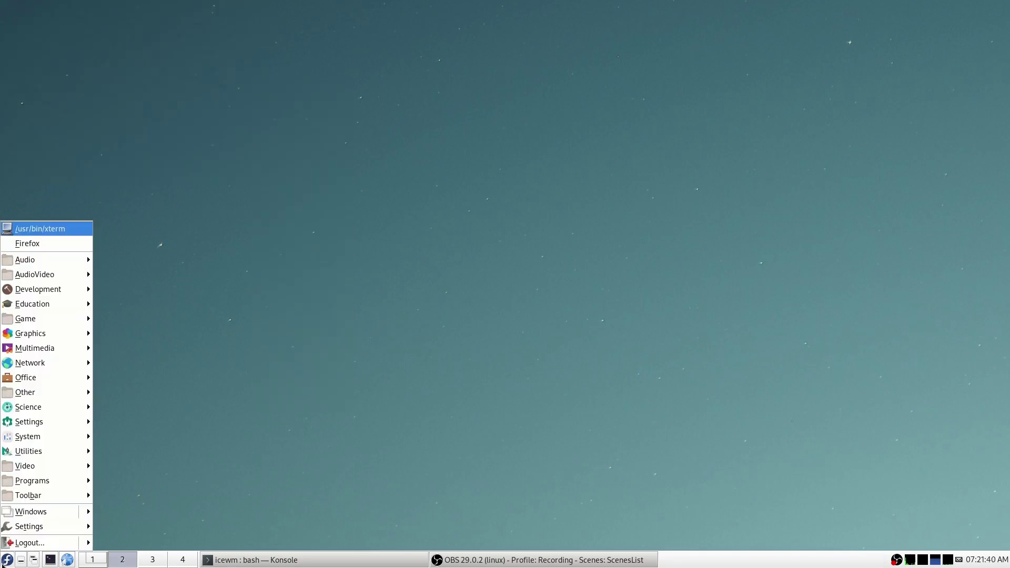
pyautogui.press('Escape')
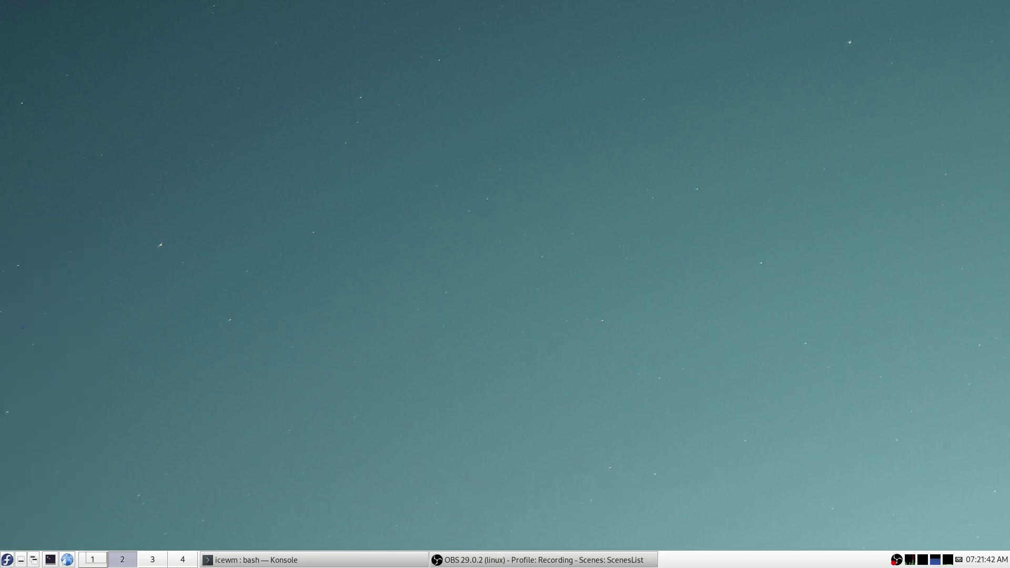
pyautogui.click(33, 559)
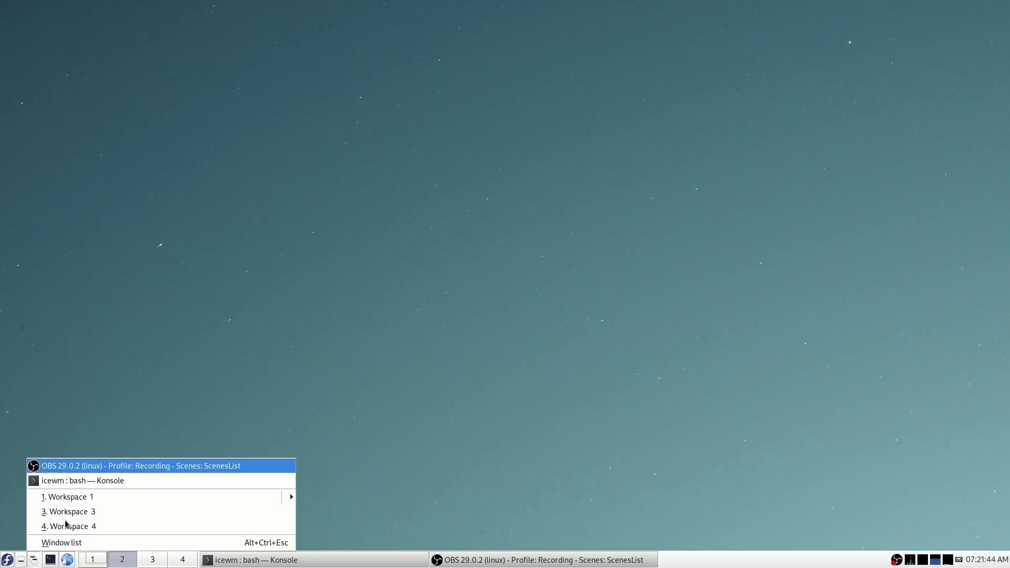
pyautogui.click(90, 480)
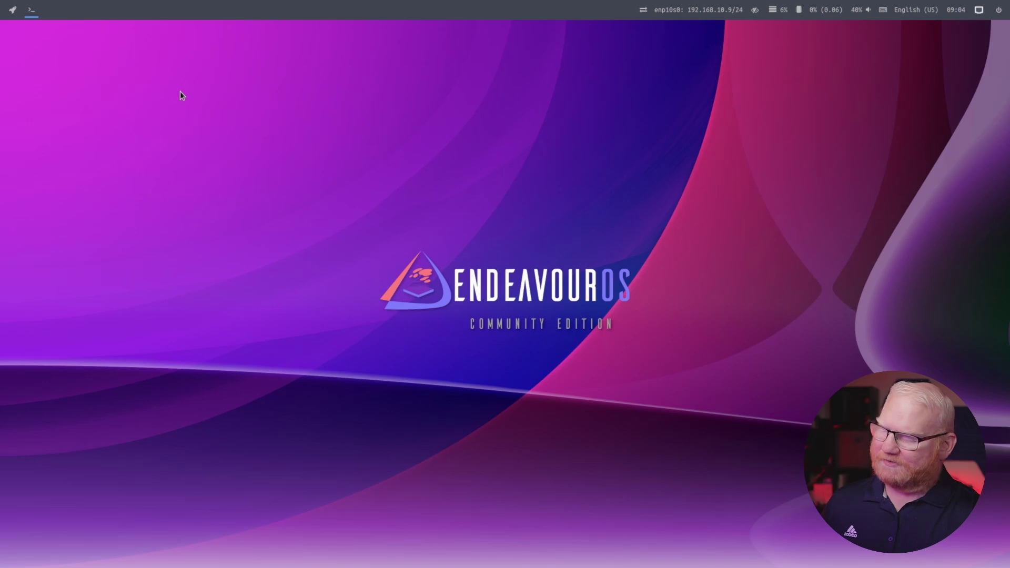
# Open a series of tiled terminals side by side with Super+Return.
pyautogui.press('super+Return')
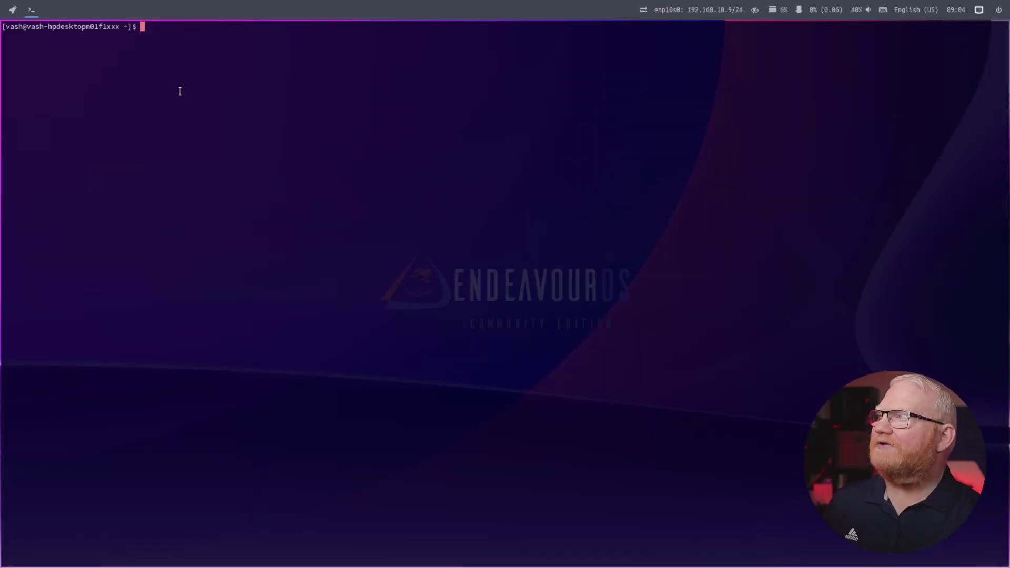
pyautogui.press('super+Return')
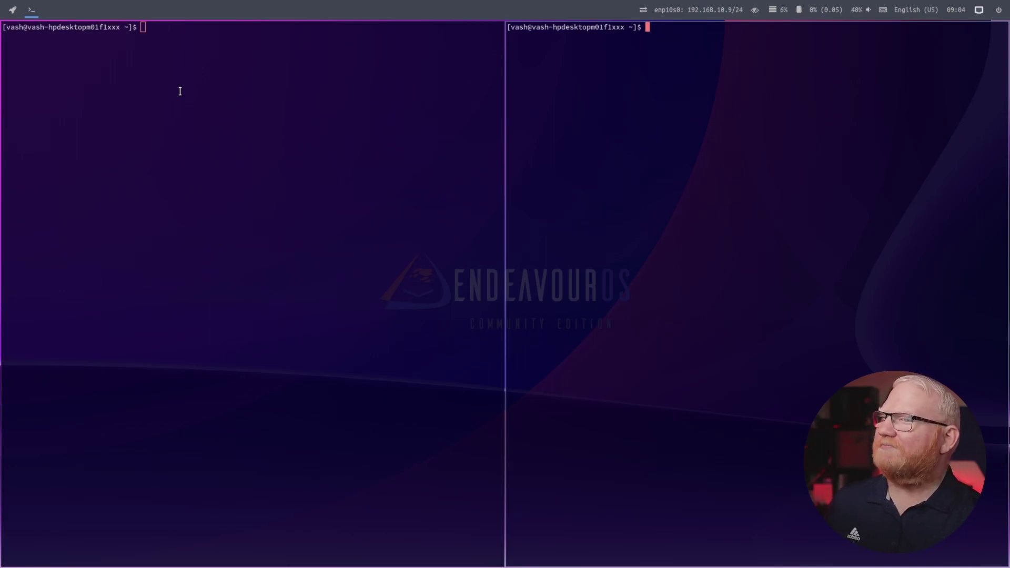
pyautogui.press('super+Return')
pyautogui.press('super+Return')
pyautogui.press('super+Return')
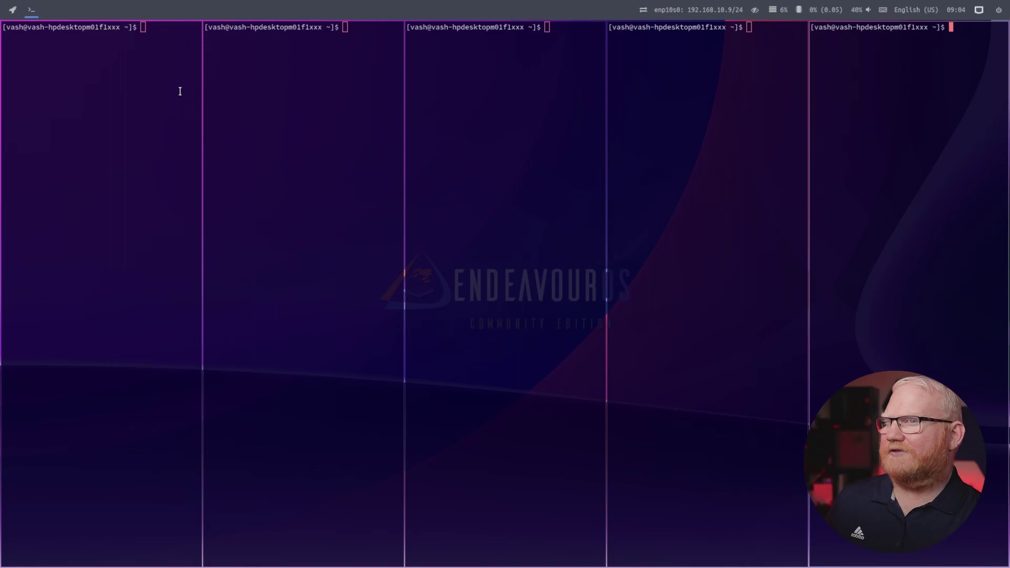
pyautogui.press('super+Return')
pyautogui.press('super+Return')
pyautogui.press('super+Return')
pyautogui.press('super+Return')
pyautogui.press('super+Return')
pyautogui.press('super+Return')
pyautogui.press('super+Return')
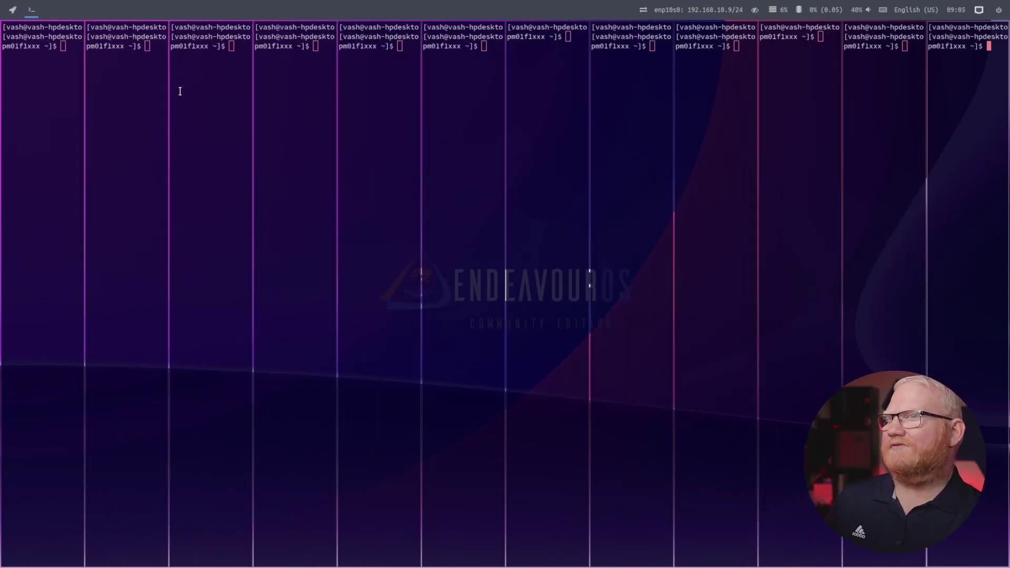
pyautogui.press('super+Return')
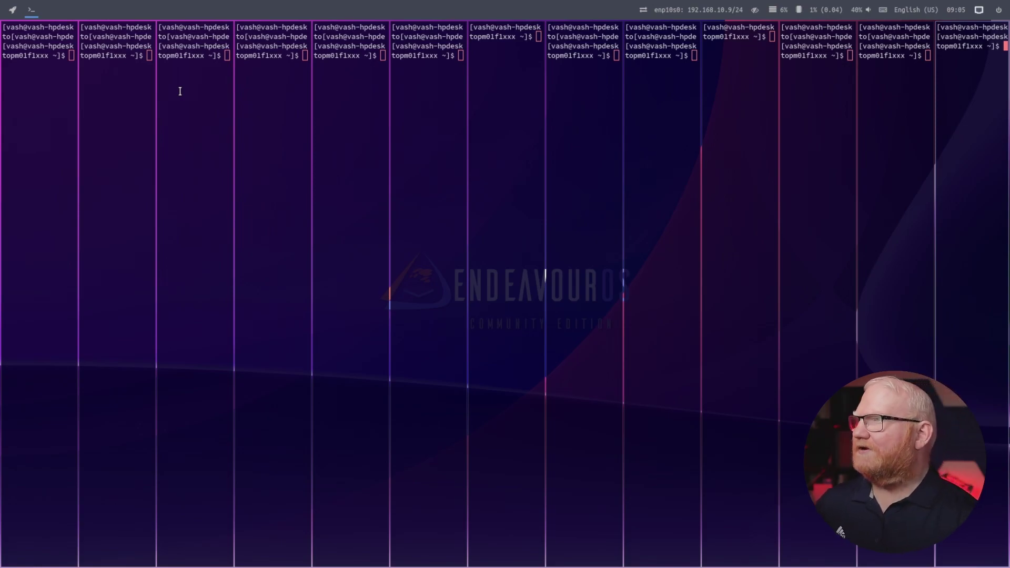
# Close the terminals with Super+Shift+Q down to one, then switch to empty workspace 3.
pyautogui.press('super+shift+q')
pyautogui.press('super+shift+q')
pyautogui.press('super+shift+q')
pyautogui.press('super+shift+q')
pyautogui.press('super+shift+q')
pyautogui.press('super+shift+q')
pyautogui.press('super+shift+q')
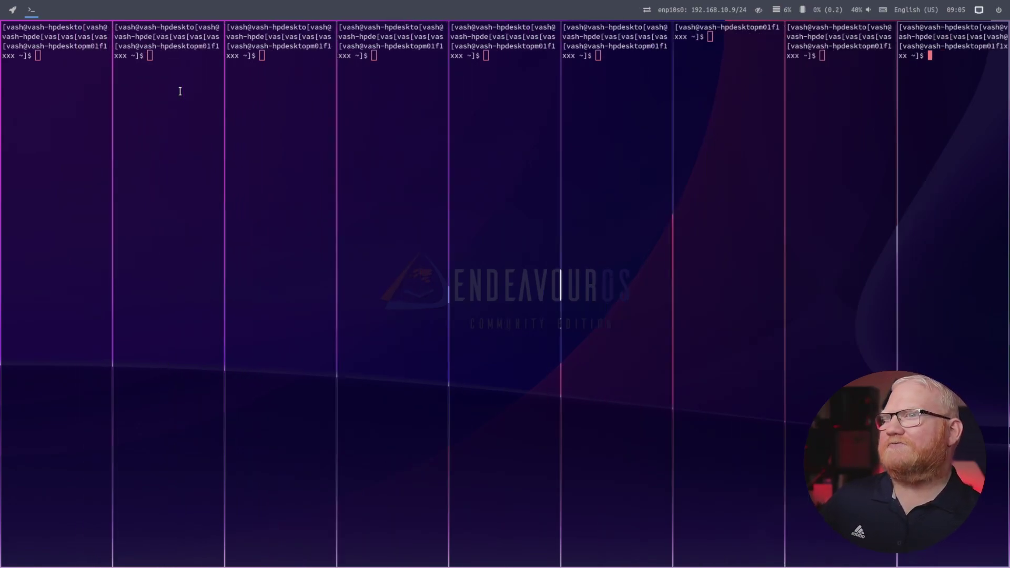
pyautogui.press('super+shift+q')
pyautogui.press('super+shift+q')
pyautogui.press('super+shift+q')
pyautogui.press('super+shift+q')
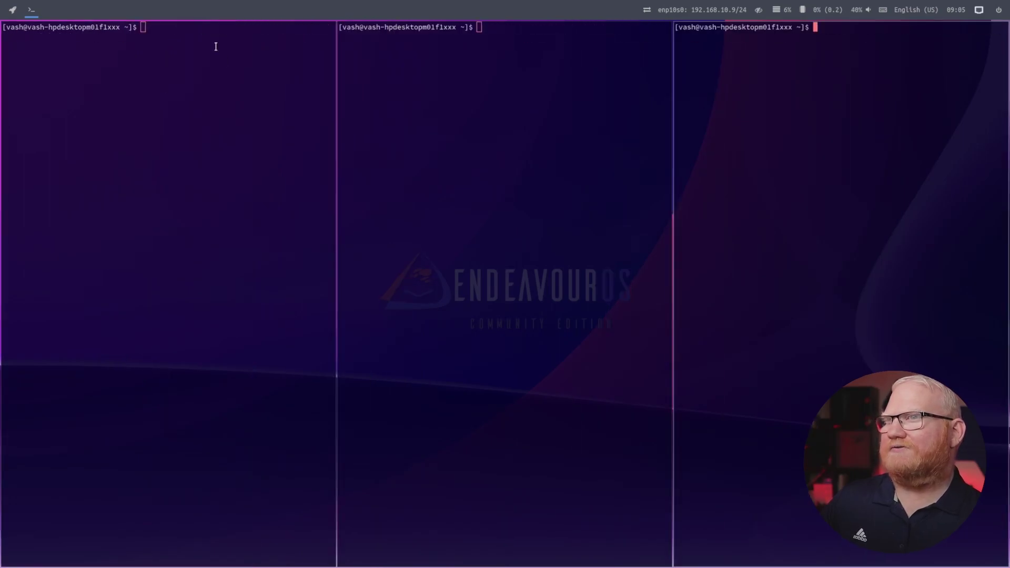
pyautogui.press('super+shift+q')
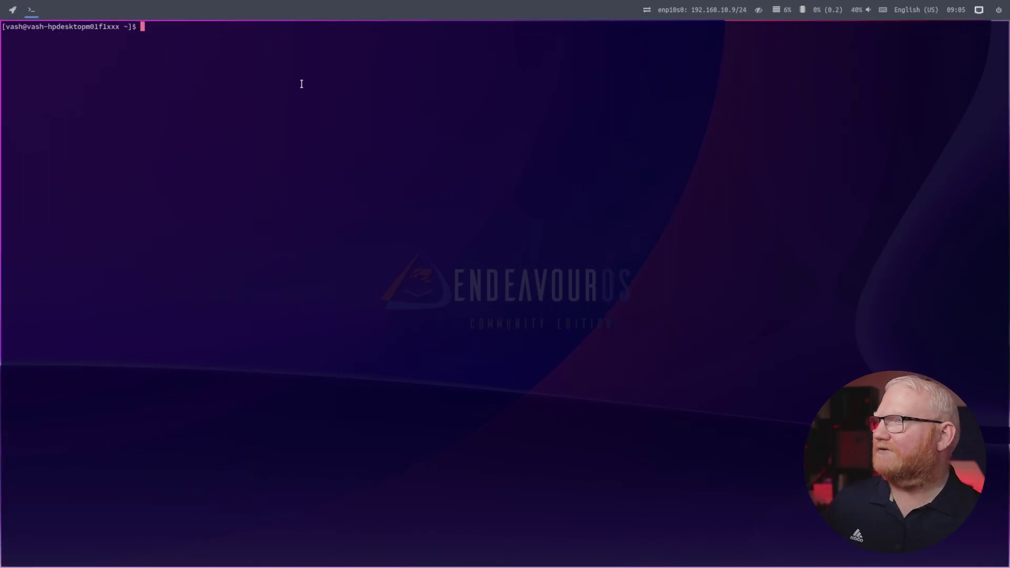
pyautogui.press('super+3')
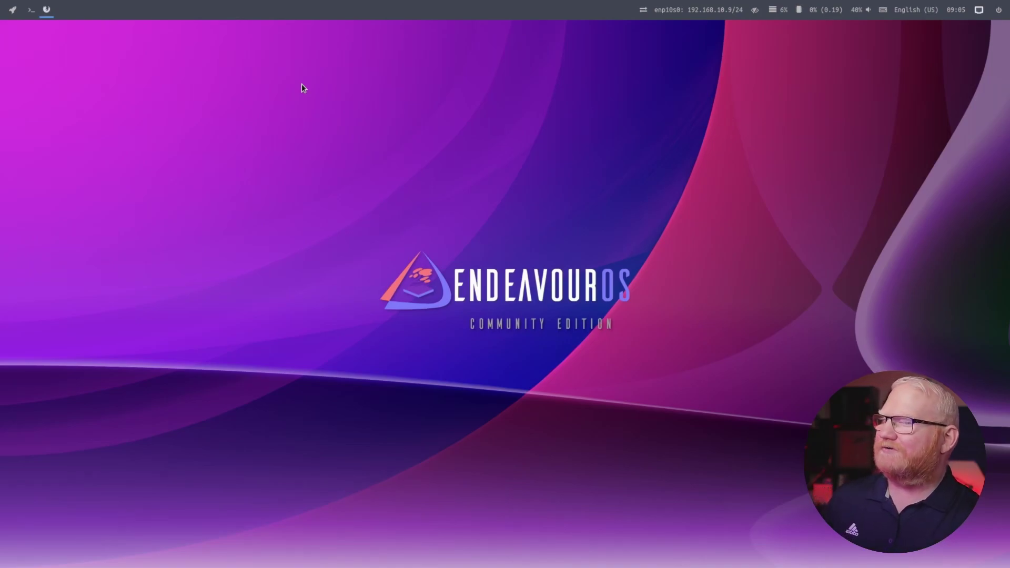
# Launch Firefox, then flip through workspaces 4 to 10.
pyautogui.press('super+w')
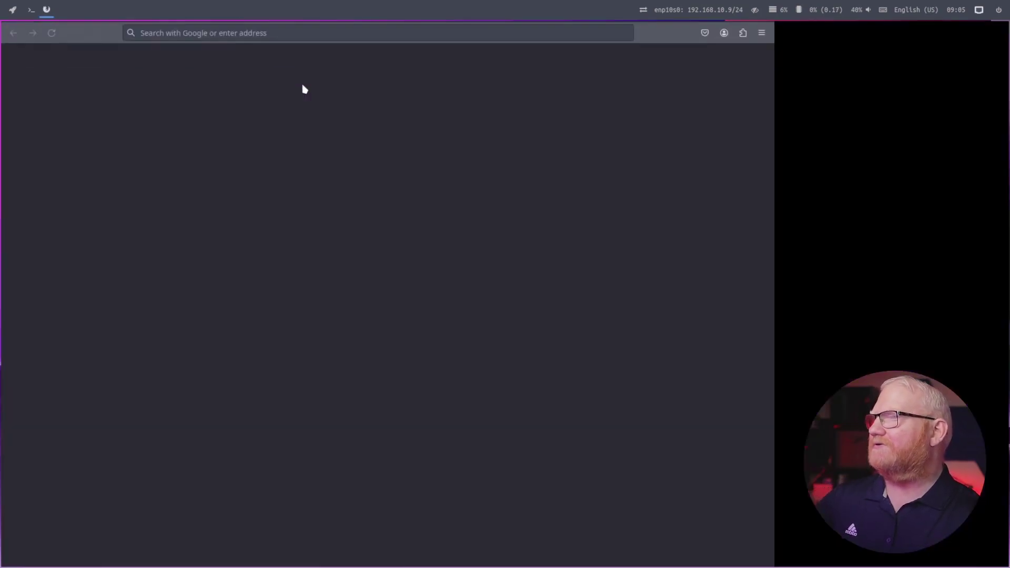
pyautogui.press('super+4')
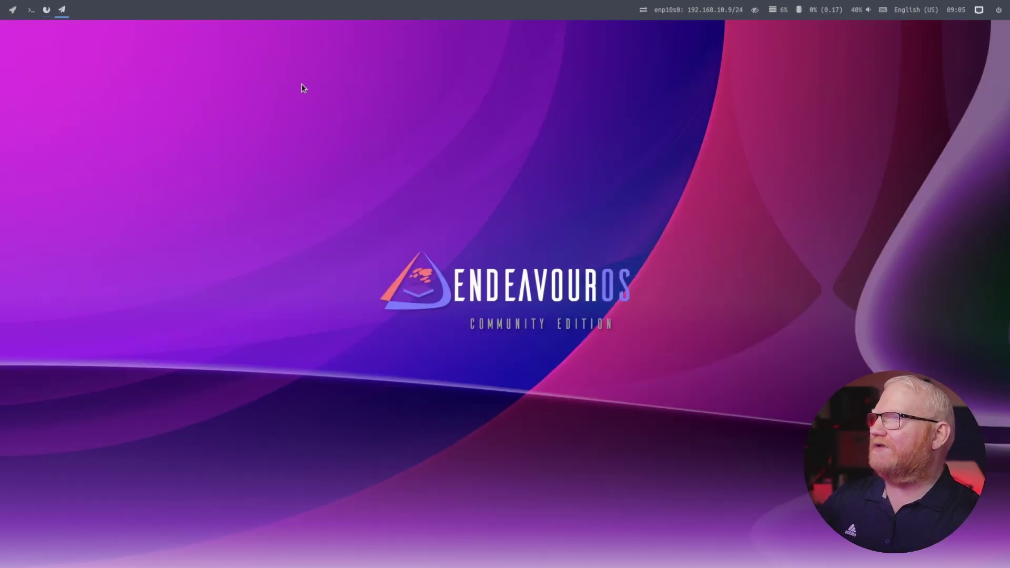
pyautogui.press('super+5')
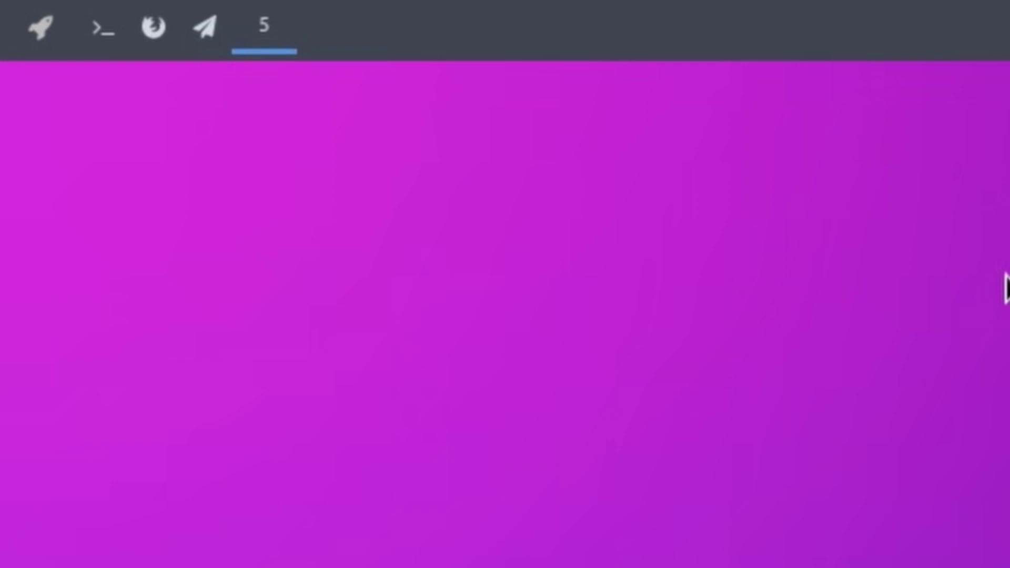
pyautogui.press('super+6')
pyautogui.press('super+7')
pyautogui.press('super+8')
pyautogui.press('super+9')
pyautogui.press('super+0')
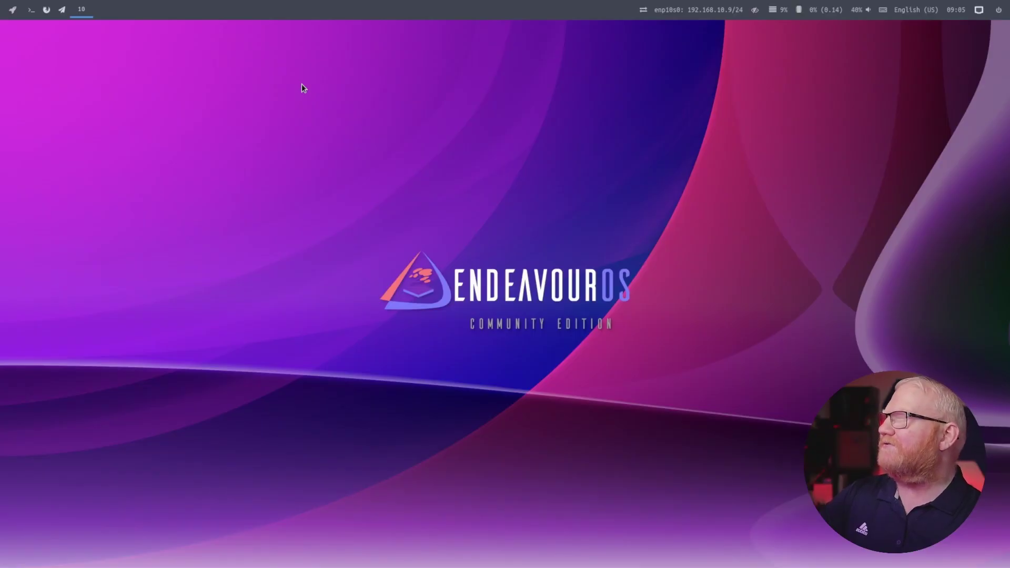
# Return to the terminal's workspace and tile Firefox and the terminal side by side.
pyautogui.press('super+j')
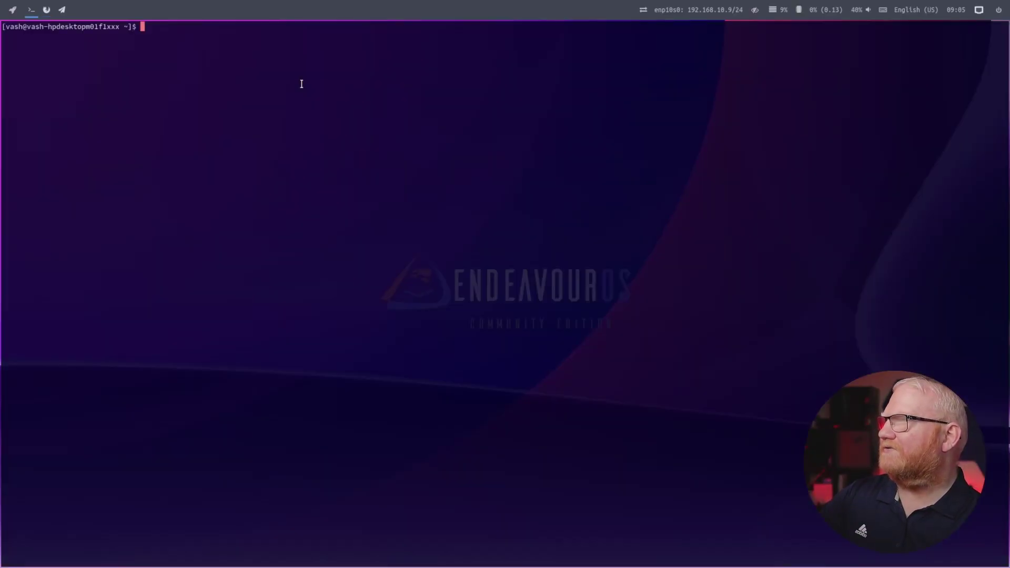
pyautogui.press('super+k')
pyautogui.press('super+k')
pyautogui.press('super+k')
pyautogui.press('super+k')
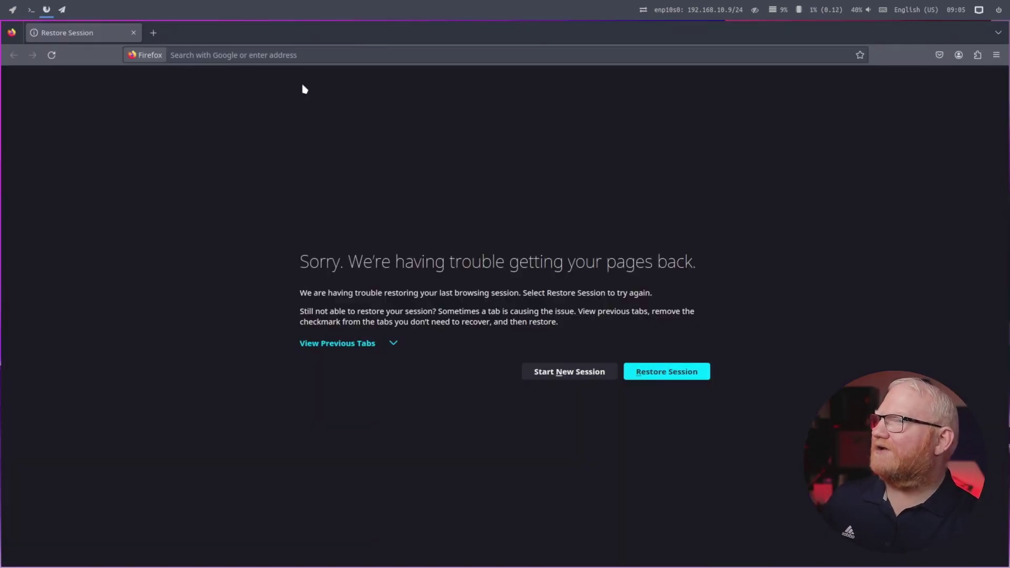
pyautogui.press('super+Tab')
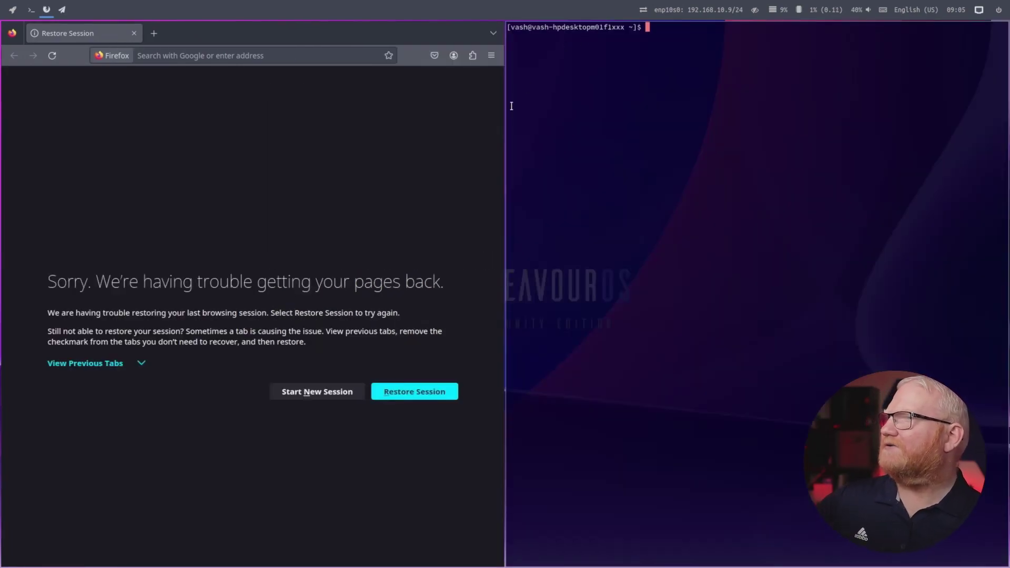
# Make the terminal full-screen and run vim to show its welcome screen.
pyautogui.press('super+Tab')
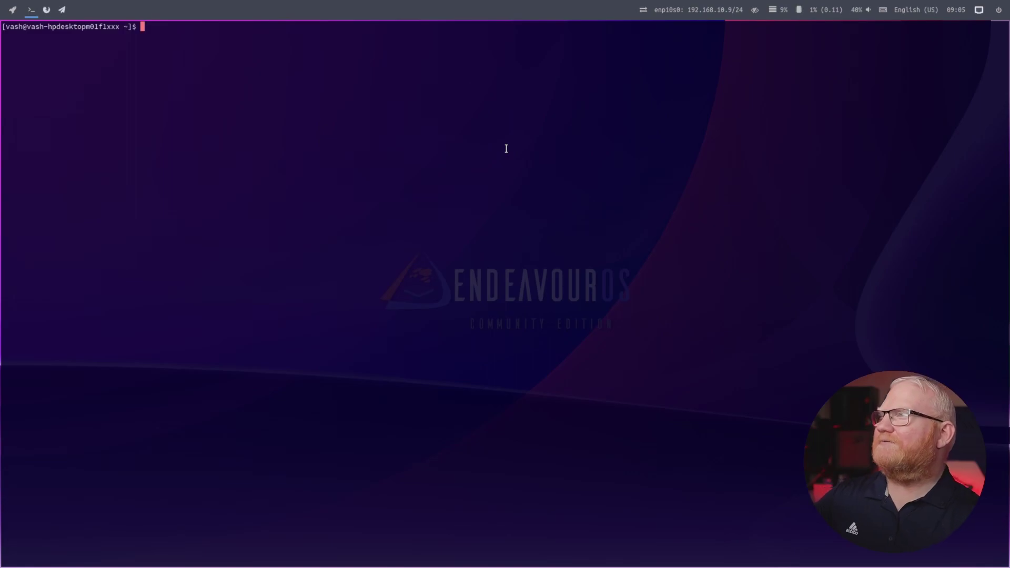
pyautogui.write('vim')
pyautogui.press('Return')
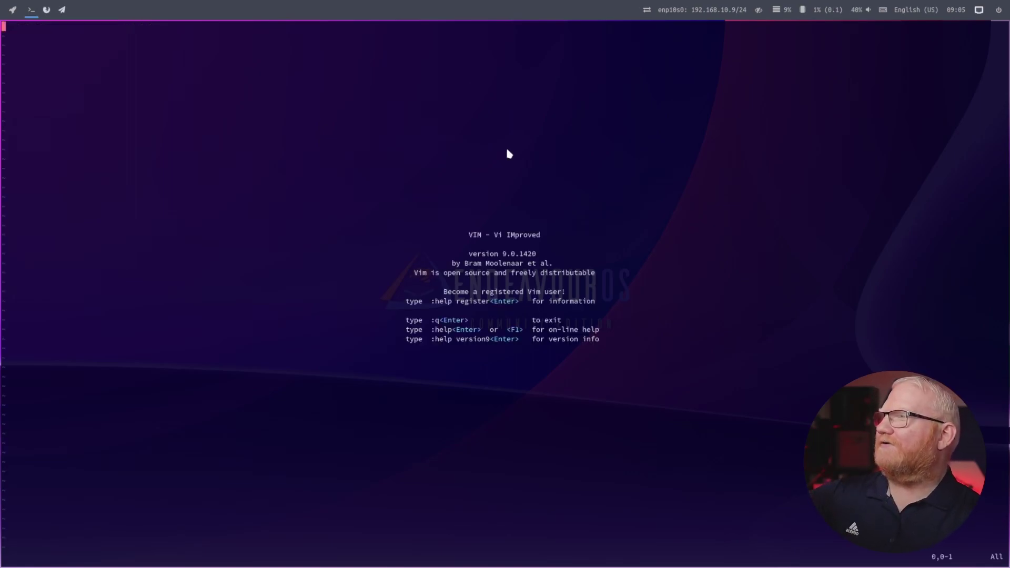
pyautogui.press('super+Tab')
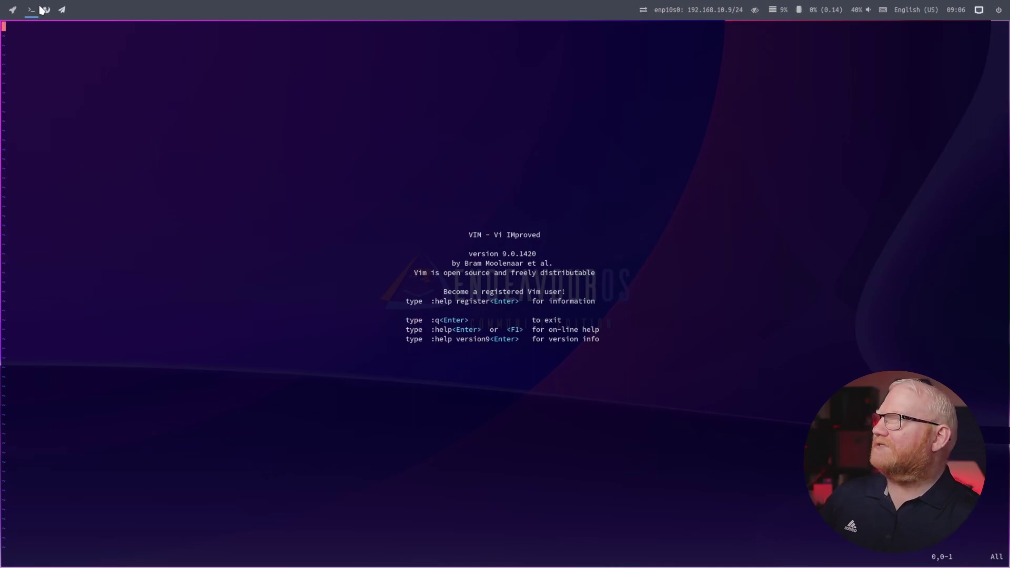
# Open and close extra terminals beside Vim, moving focus between the Vim and terminal panes.
pyautogui.press('super+Return')
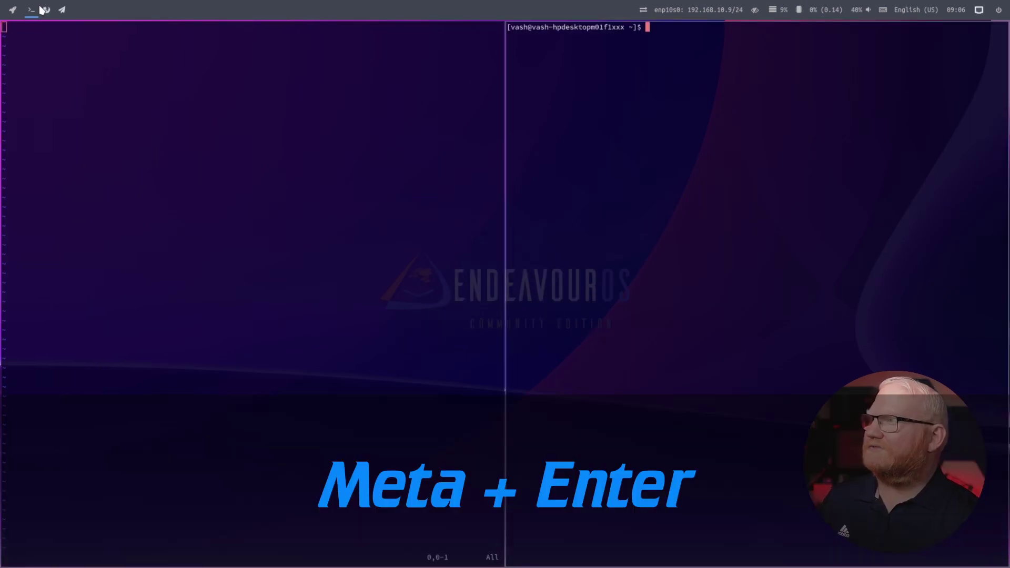
pyautogui.press('super+q')
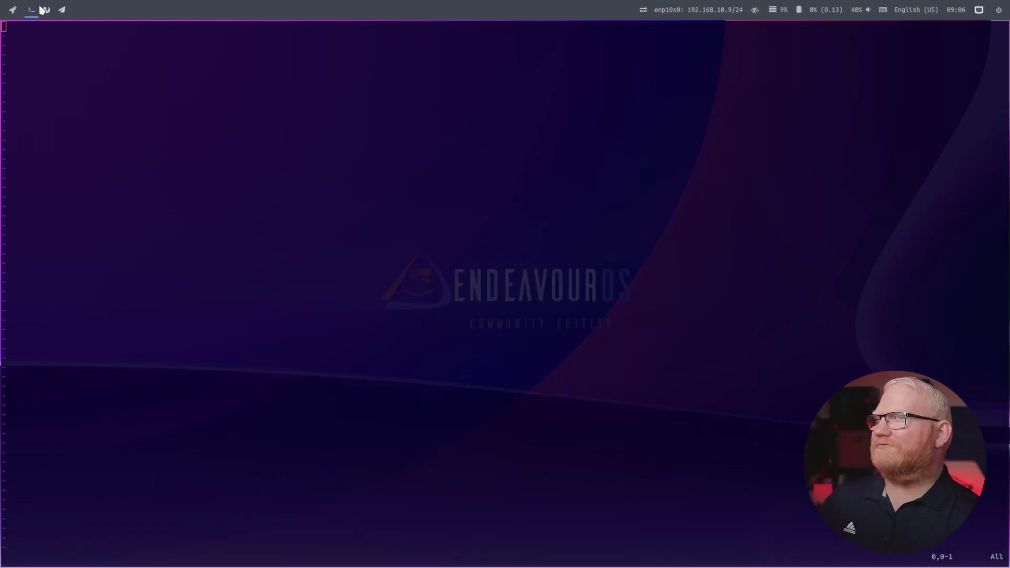
pyautogui.press('super+Return')
pyautogui.press('super+Return')
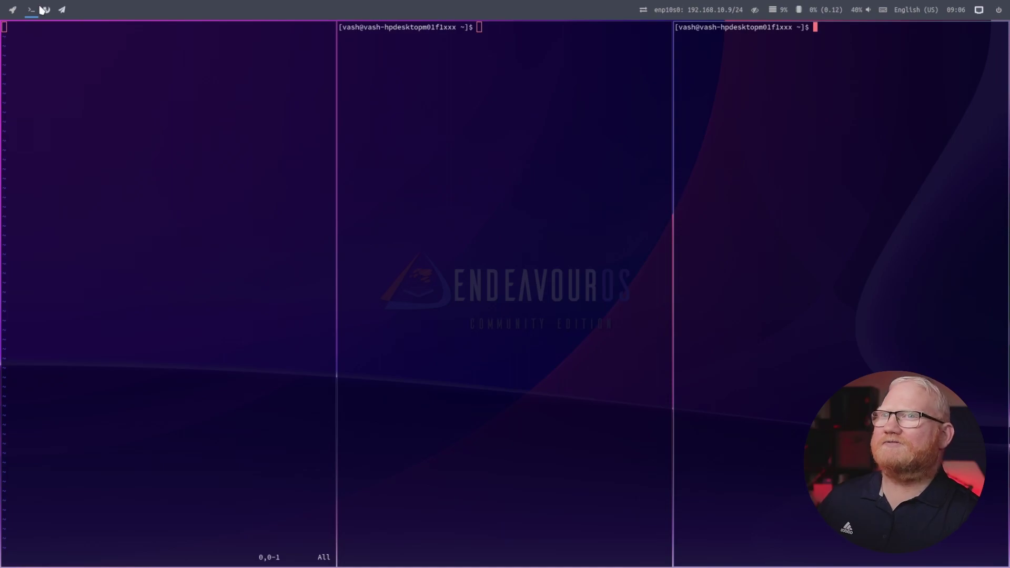
pyautogui.press('super+Left')
pyautogui.press('super+Left')
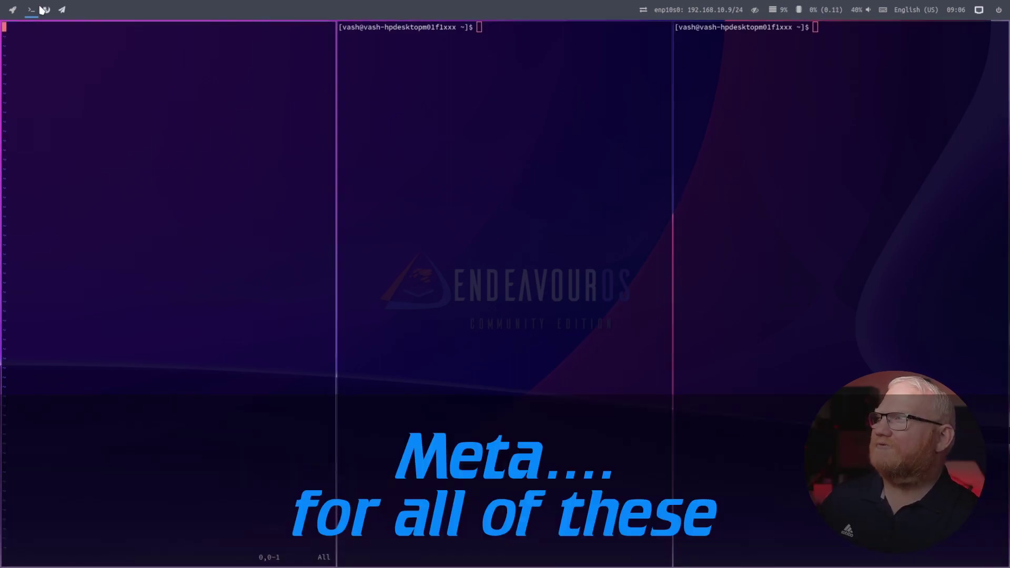
pyautogui.press('super+Left')
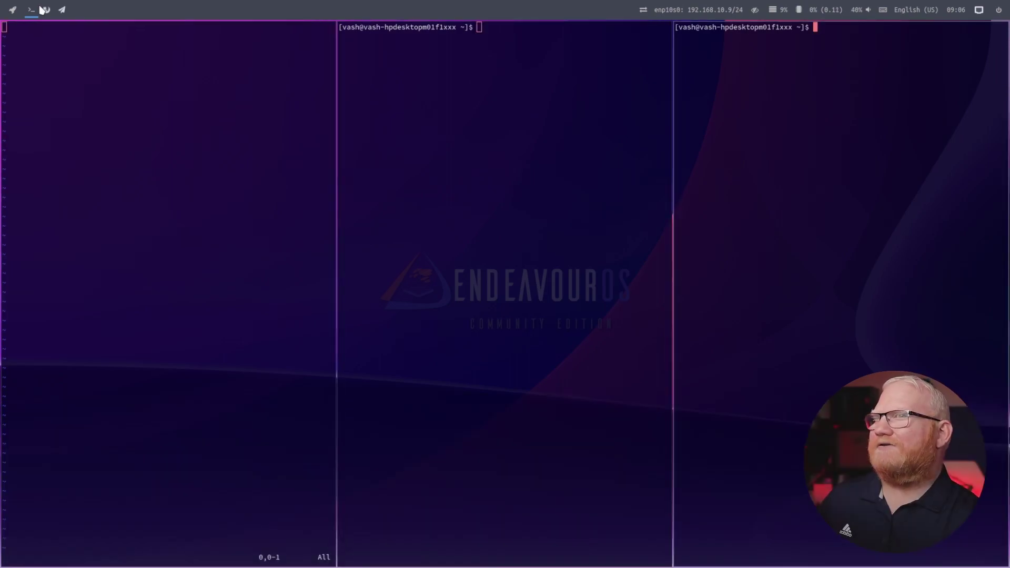
pyautogui.press('super+Right')
pyautogui.press('super+Right')
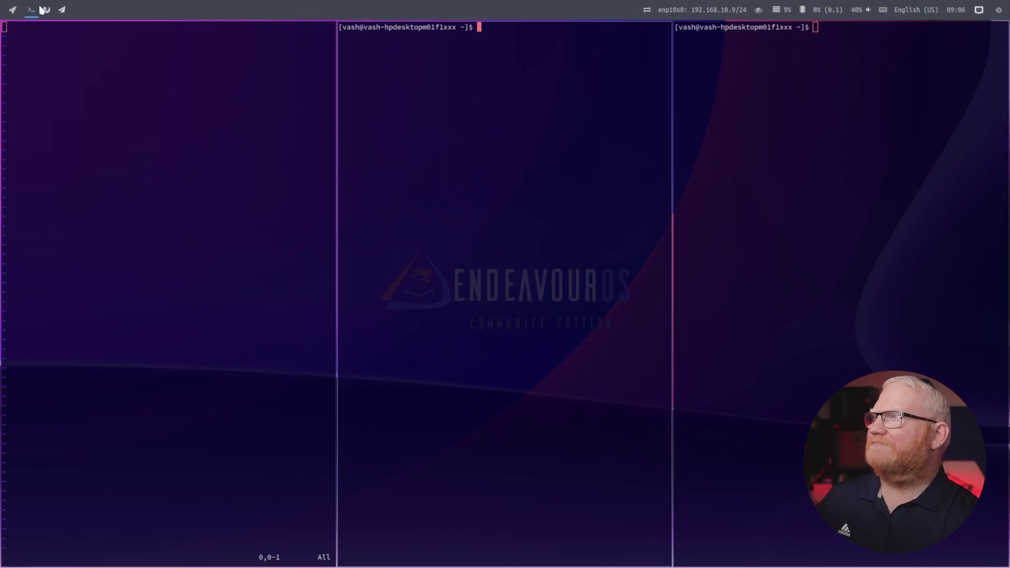
pyautogui.press('super+Right')
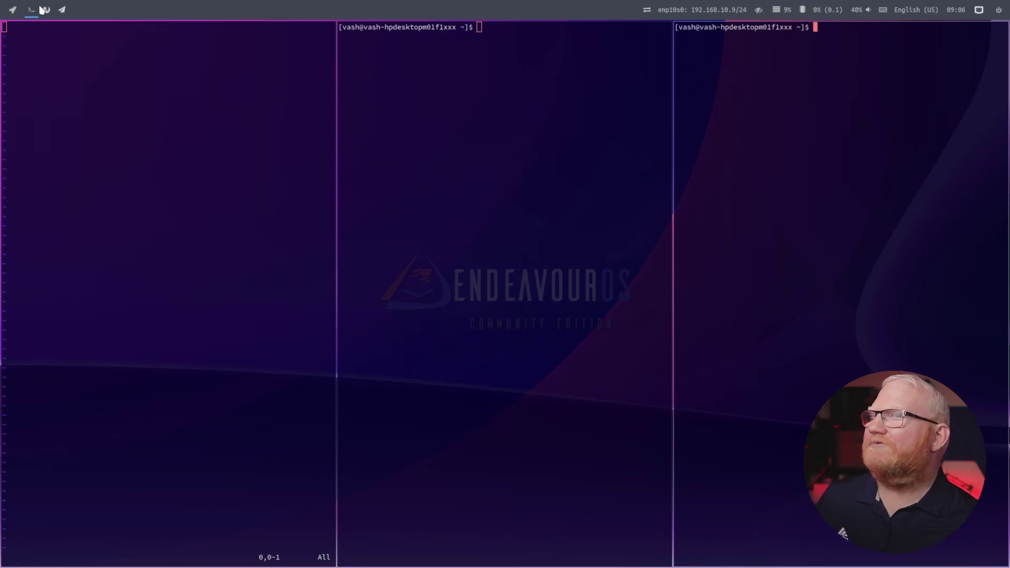
pyautogui.click(539, 58)
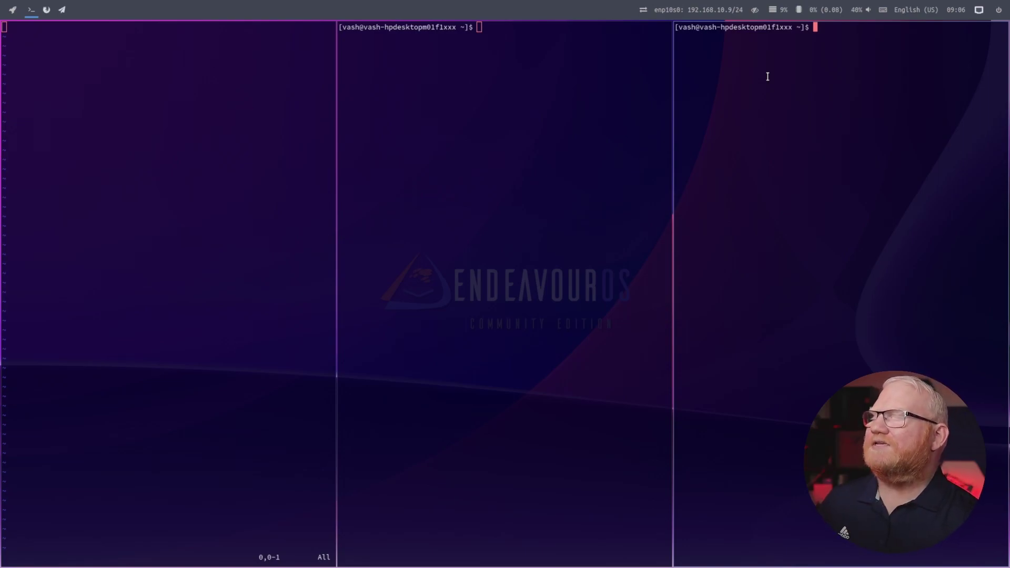
# Open the wofi launcher, type 'obs', dismiss it, and close the remaining terminals with Ctrl+D.
pyautogui.press('super+d')
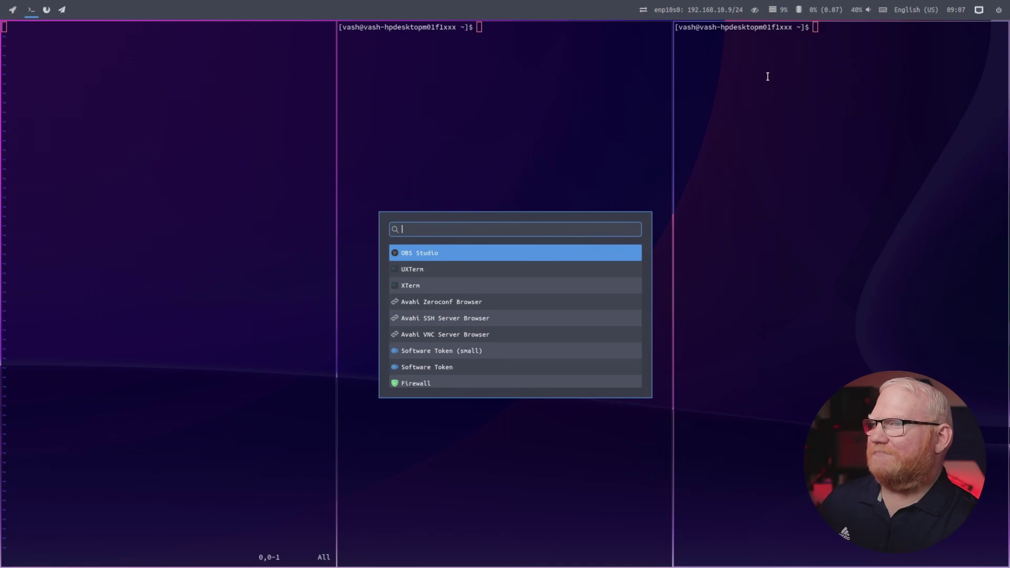
pyautogui.write('obs')
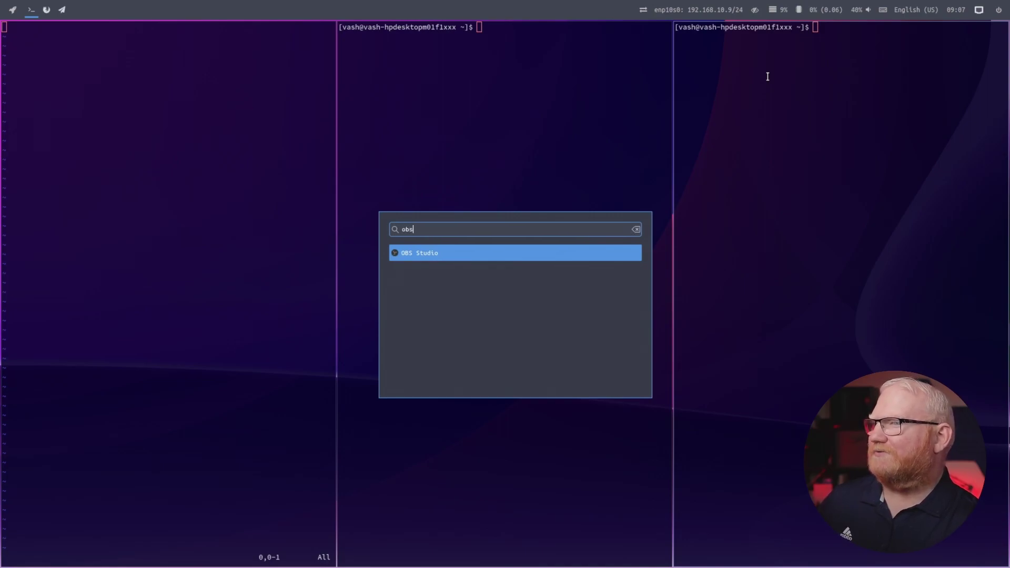
pyautogui.press('Return')
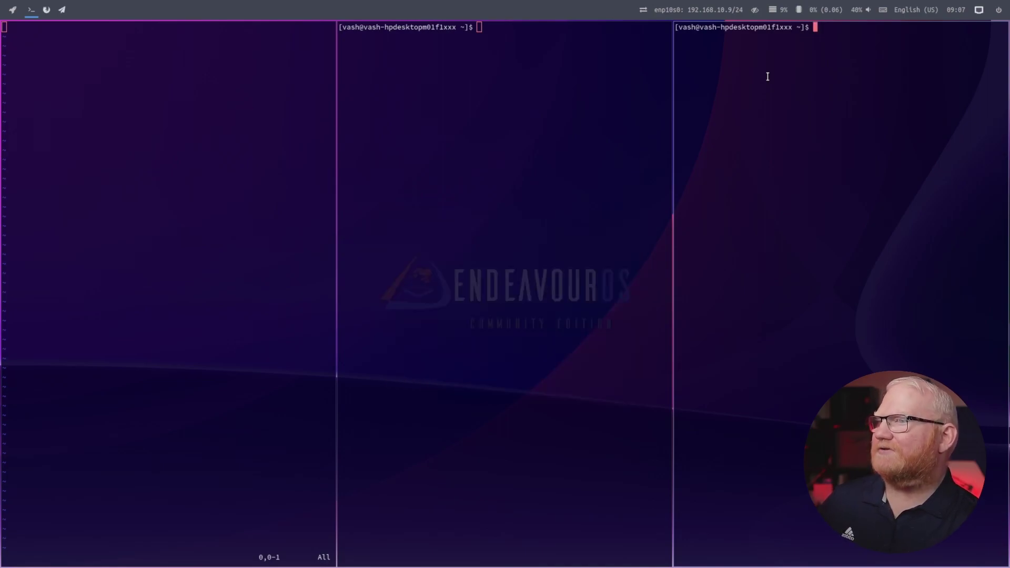
pyautogui.hotkey('ctrl', 'd')
pyautogui.hotkey('ctrl', 'd')
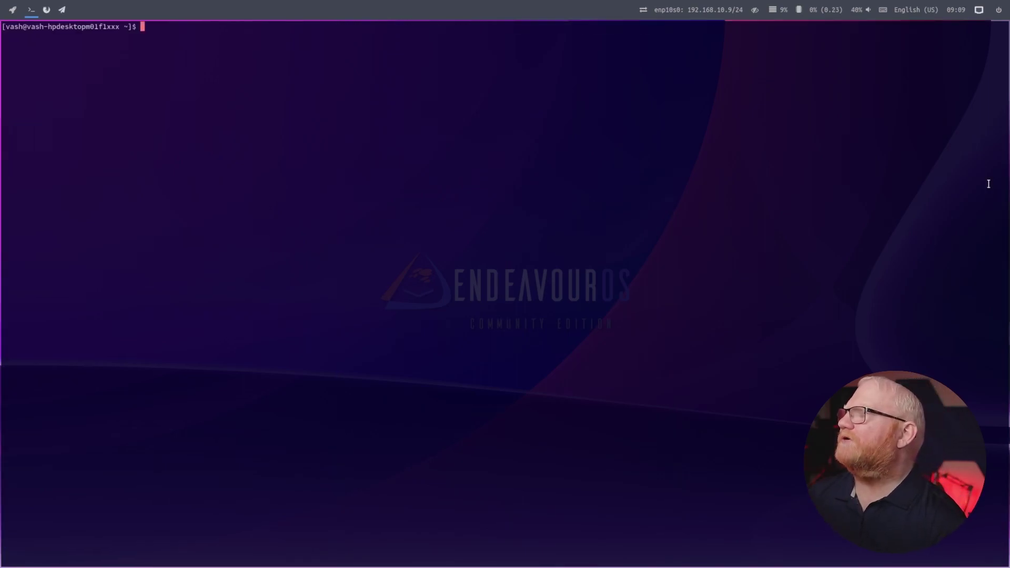
# Run vim on .config/sway/config.d/default, Tab-completing the file name.
pyautogui.write('vim')
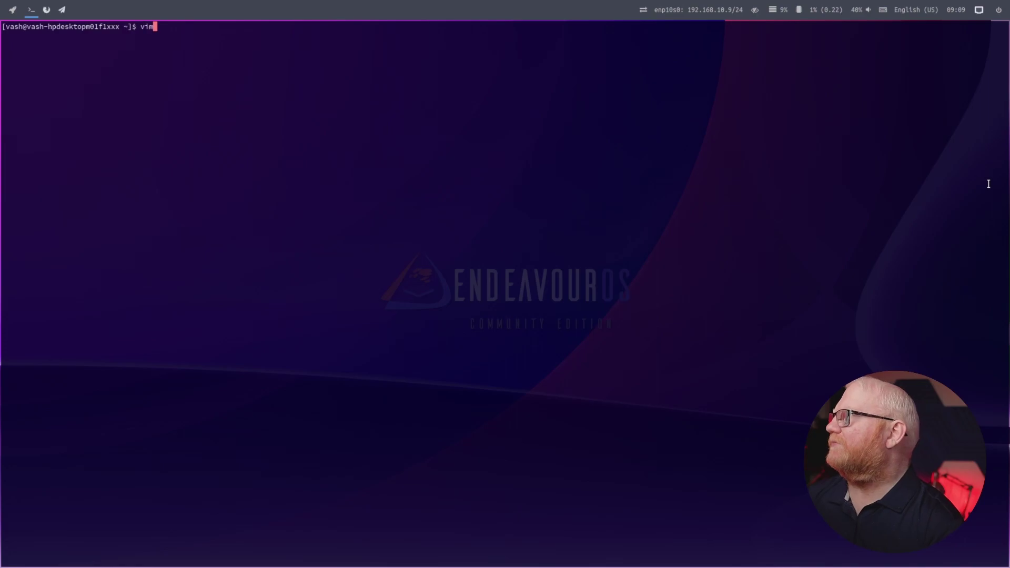
pyautogui.write(' .config/')
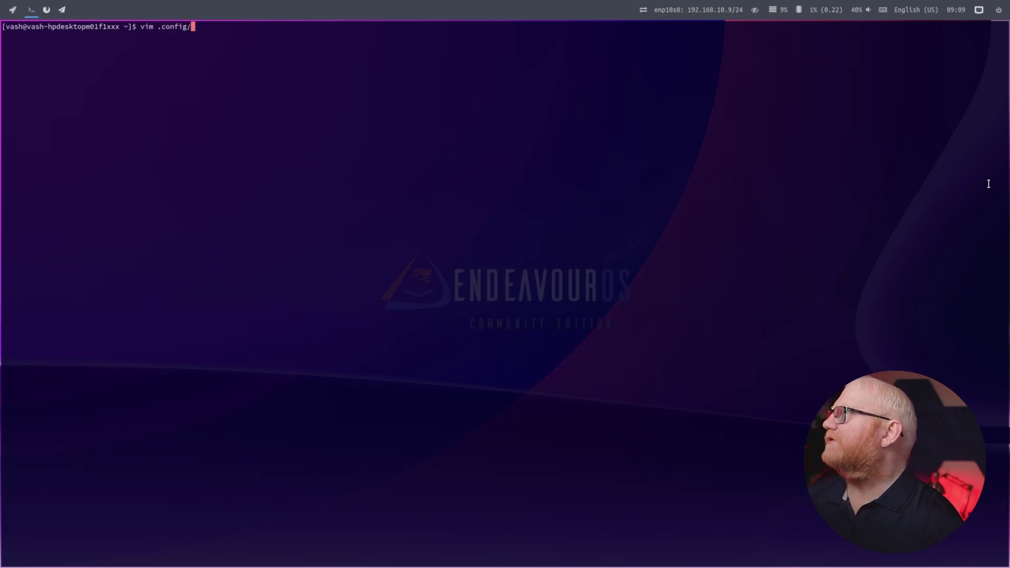
pyautogui.write('sway/')
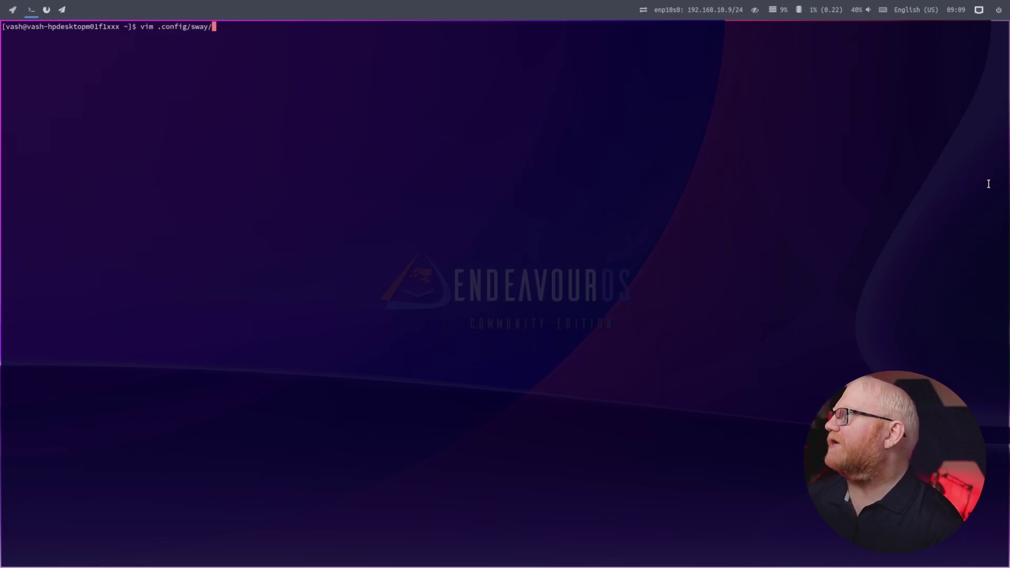
pyautogui.write('config.d')
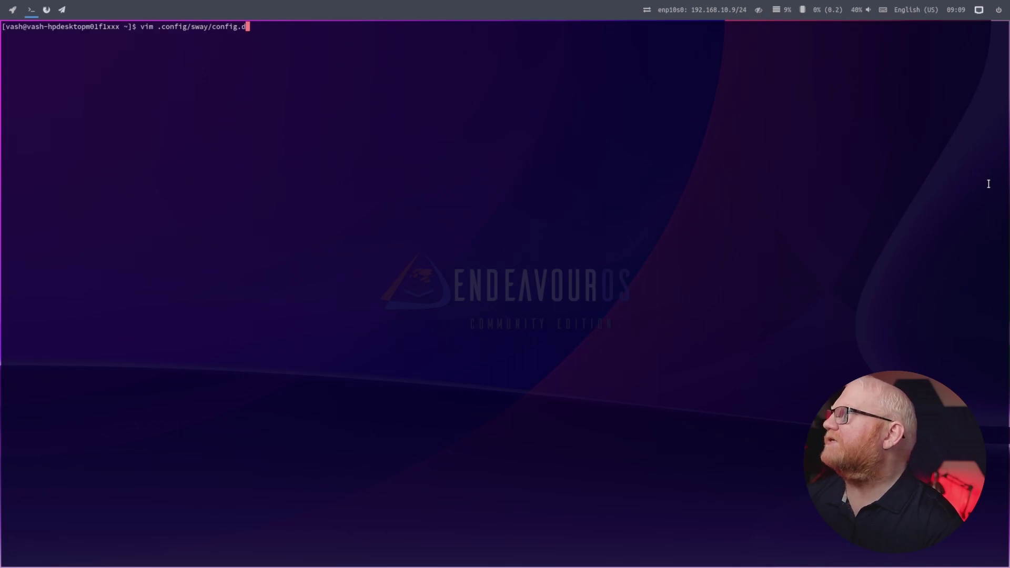
pyautogui.write('/def')
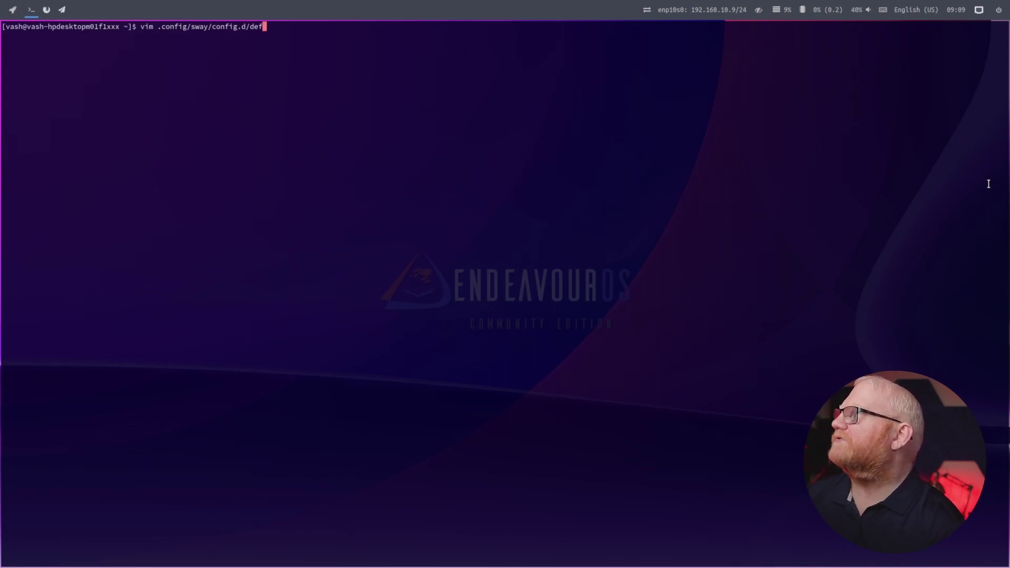
pyautogui.press('Tab')
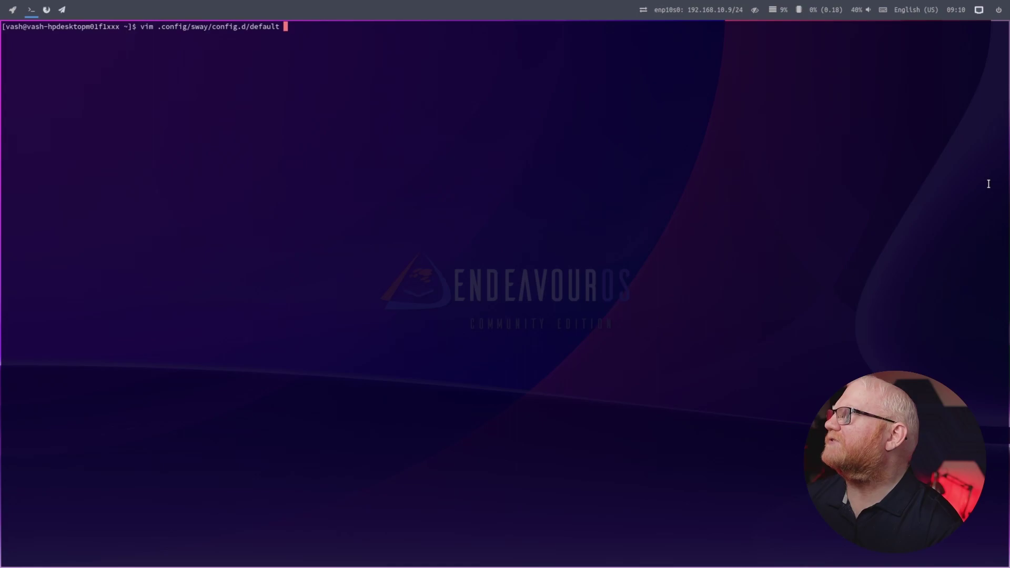
pyautogui.press('Return')
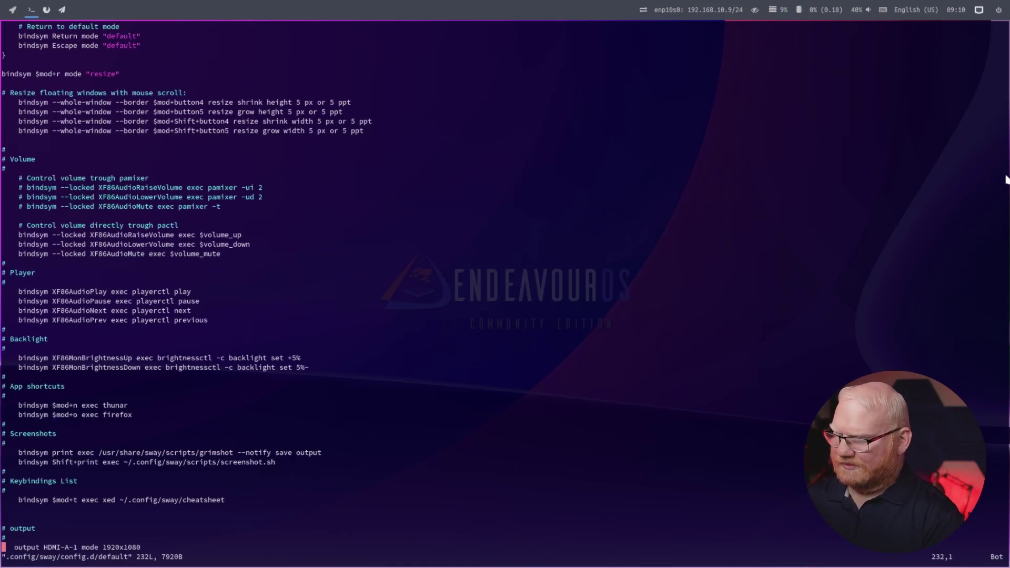
# Enlarge the terminal font with Ctrl++ and scroll through the Sway config file.
pyautogui.hotkey('ctrl', '+')
pyautogui.hotkey('ctrl', '+')
pyautogui.hotkey('ctrl', '+')
pyautogui.hotkey('ctrl', '+')
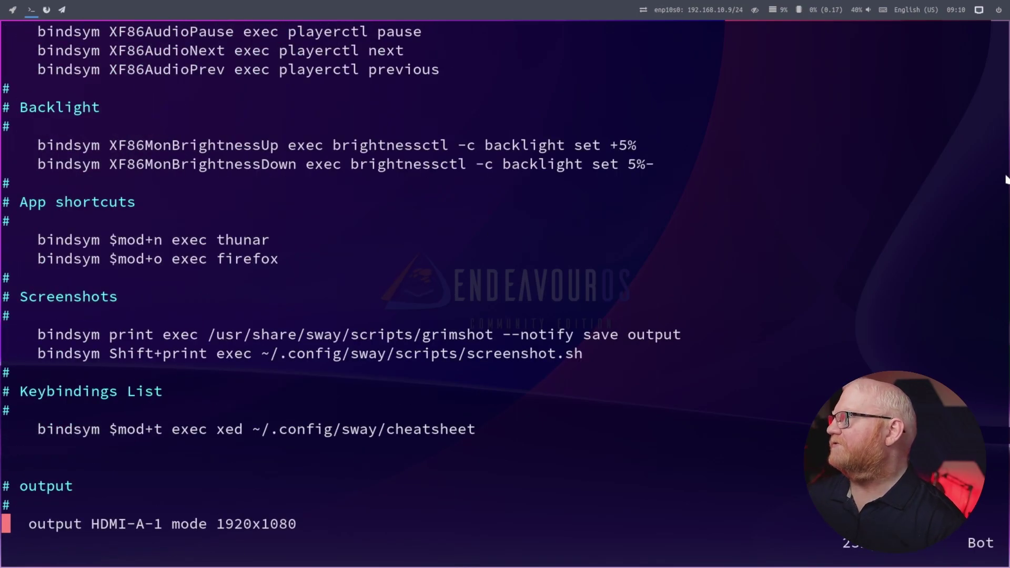
pyautogui.scroll(-3, 142, 495)
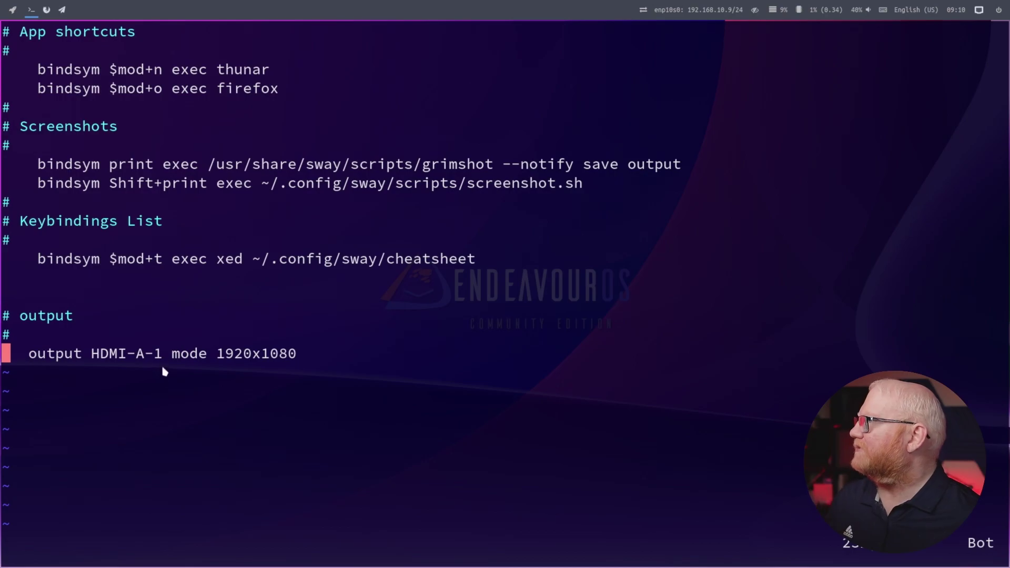
pyautogui.scroll(20, 165, 371)
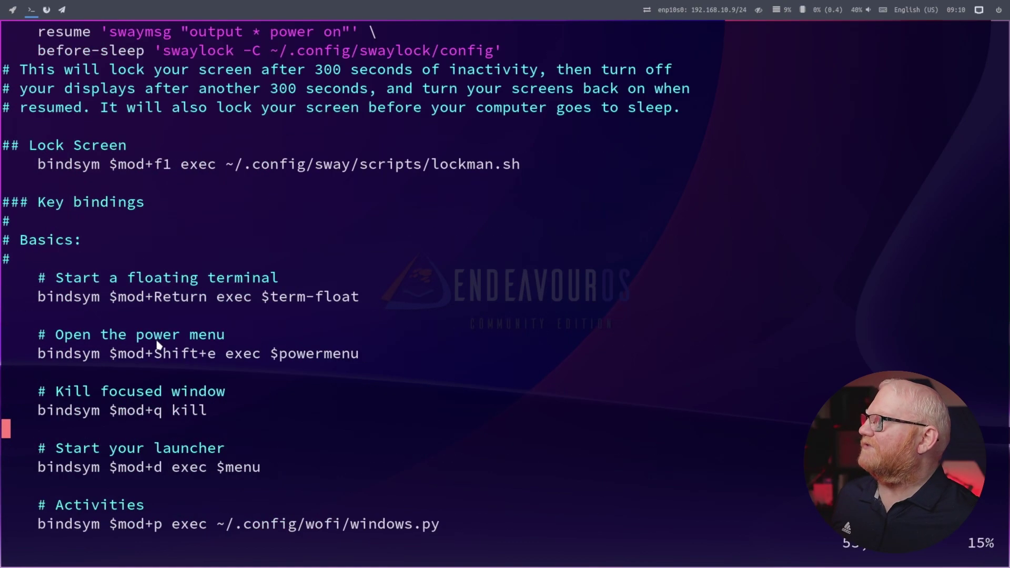
pyautogui.scroll(8, 158, 345)
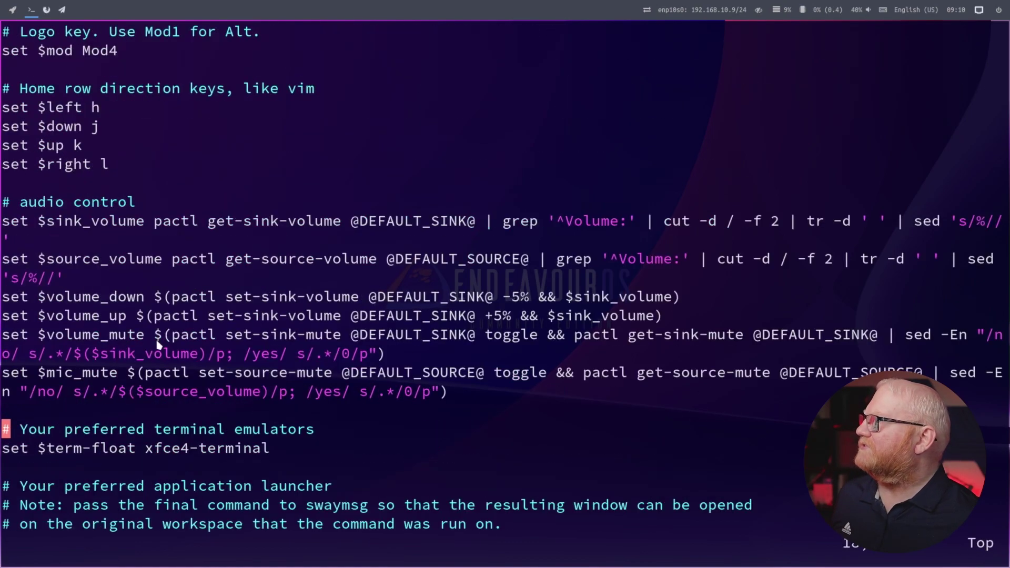
pyautogui.click(136, 166)
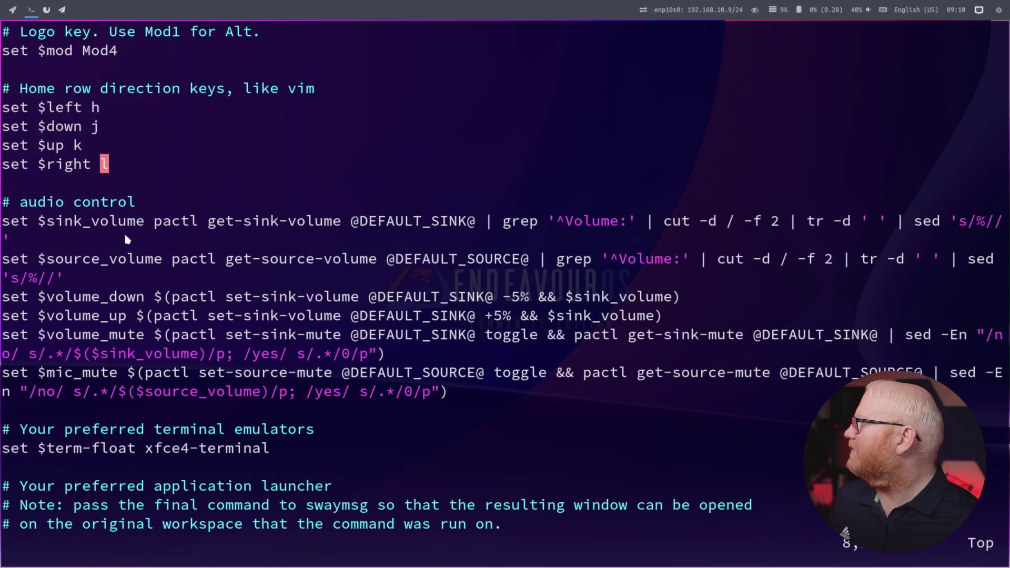
pyautogui.scroll(-4, 128, 239)
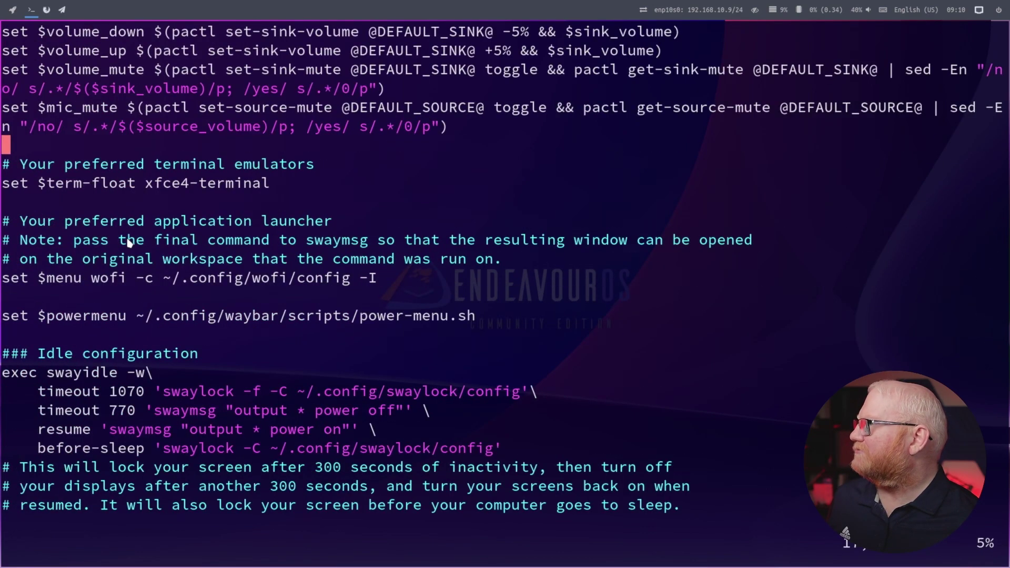
pyautogui.scroll(-2, 142, 226)
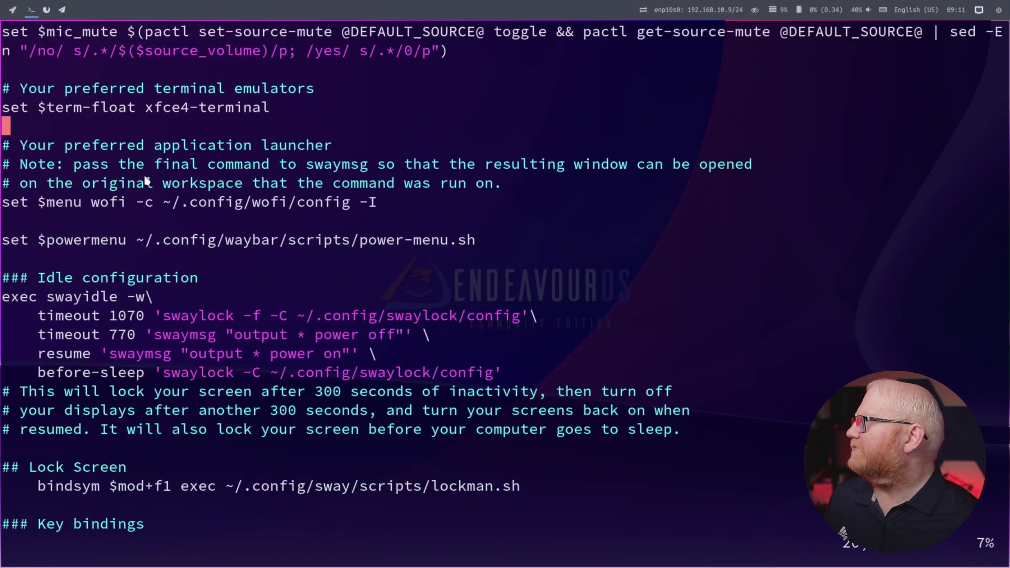
pyautogui.scroll(-3, 140, 180)
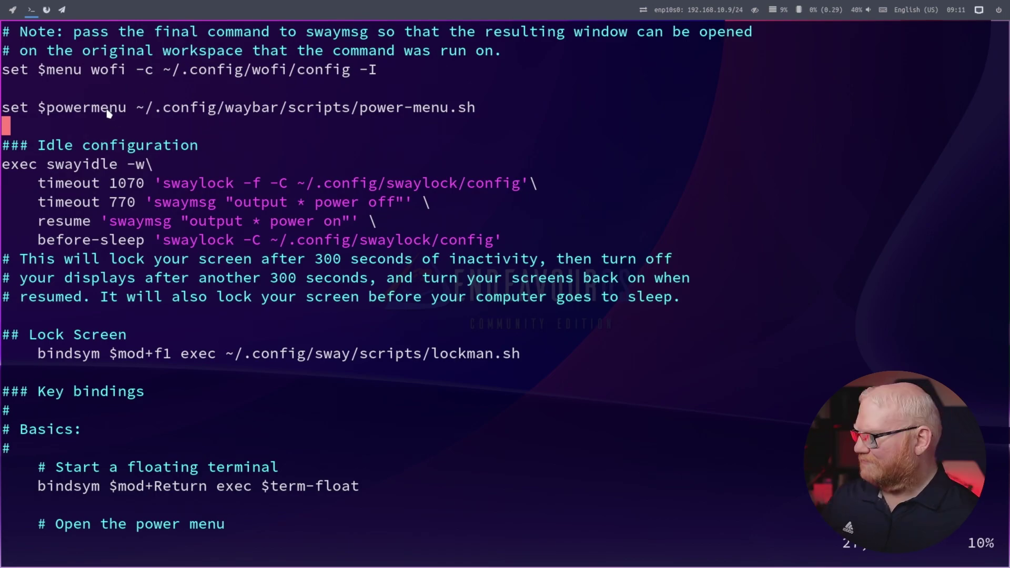
pyautogui.press('super+d')
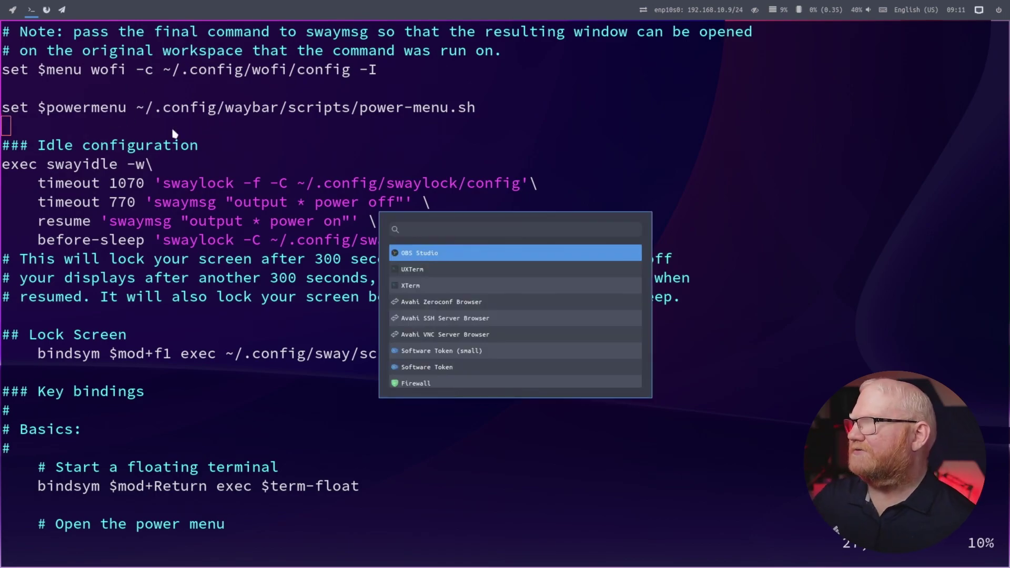
pyautogui.press('Escape')
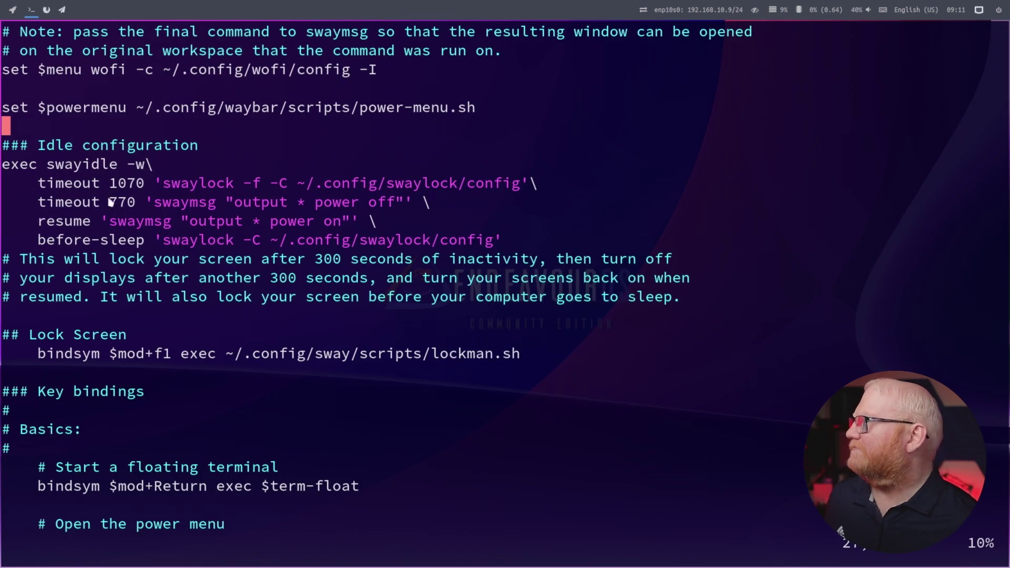
pyautogui.scroll(-3, 124, 190)
pyautogui.scroll(-3, 125, 189)
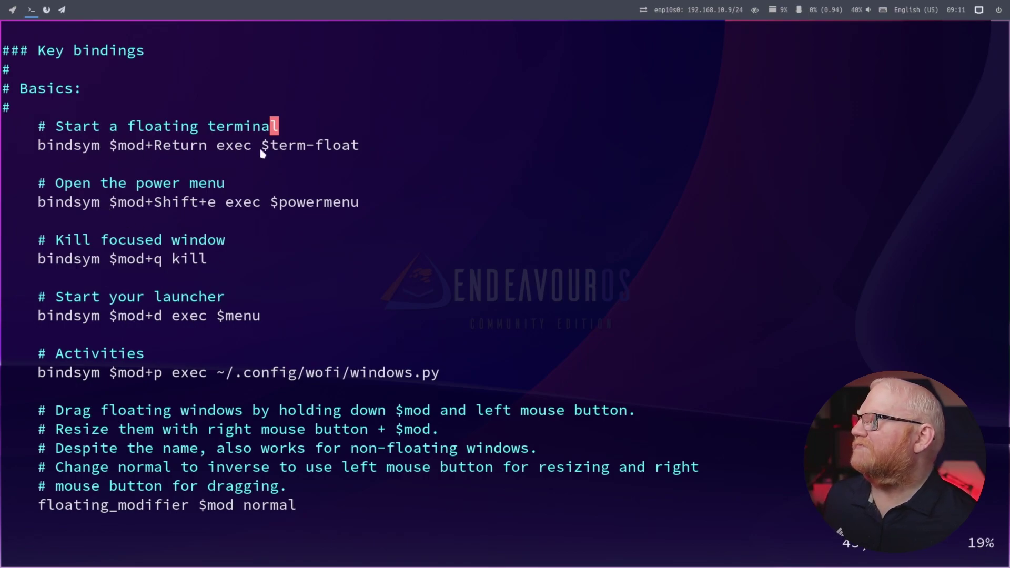
pyautogui.scroll(-4, 121, 349)
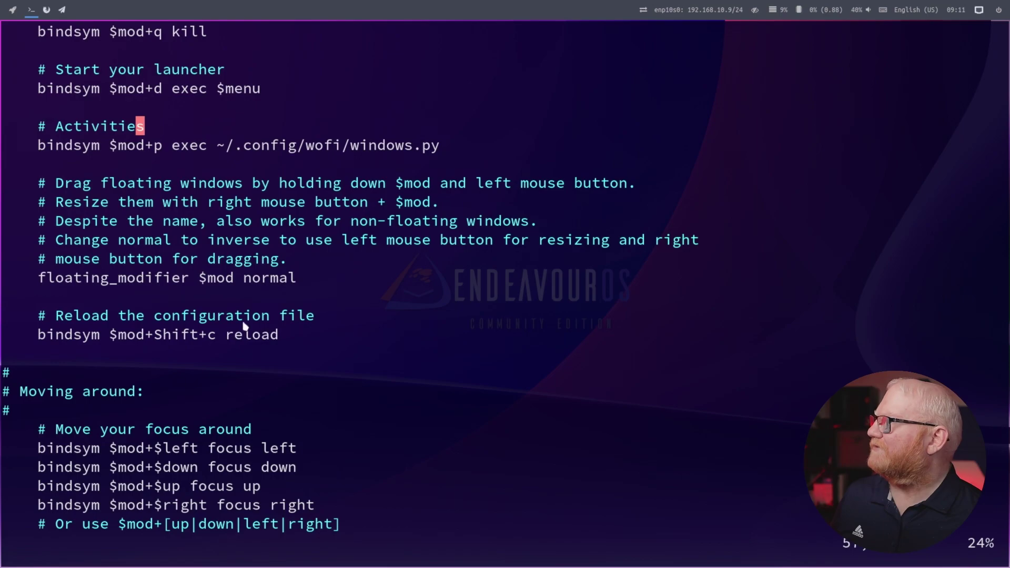
pyautogui.scroll(-6, 244, 323)
pyautogui.scroll(-3, 217, 331)
pyautogui.scroll(-5, 217, 332)
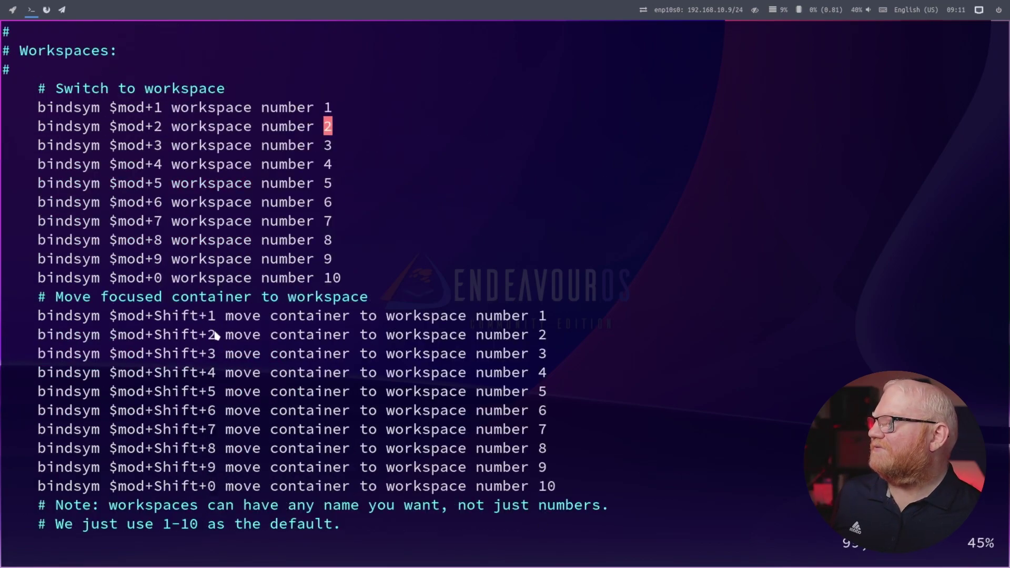
pyautogui.scroll(-4, 216, 336)
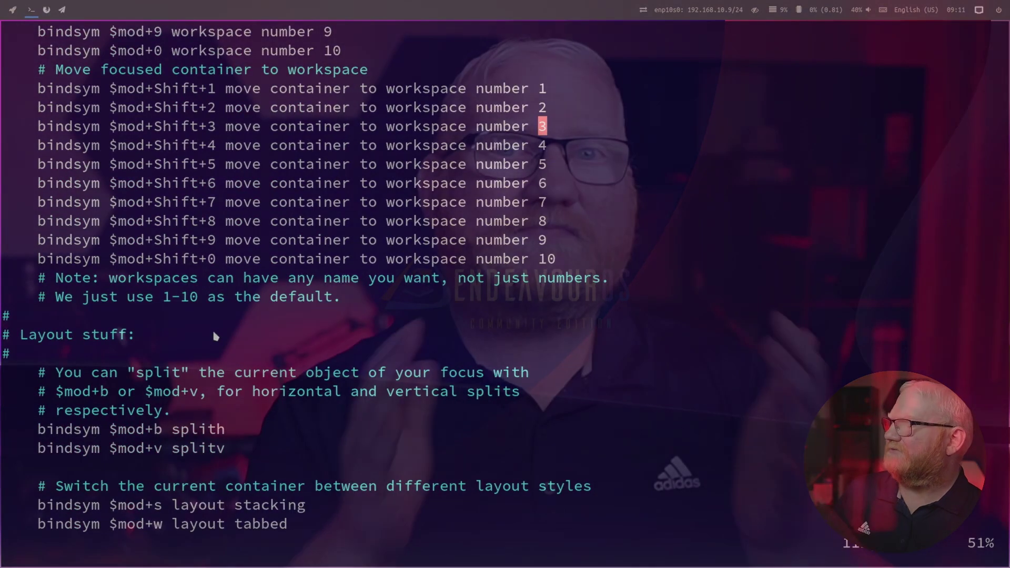